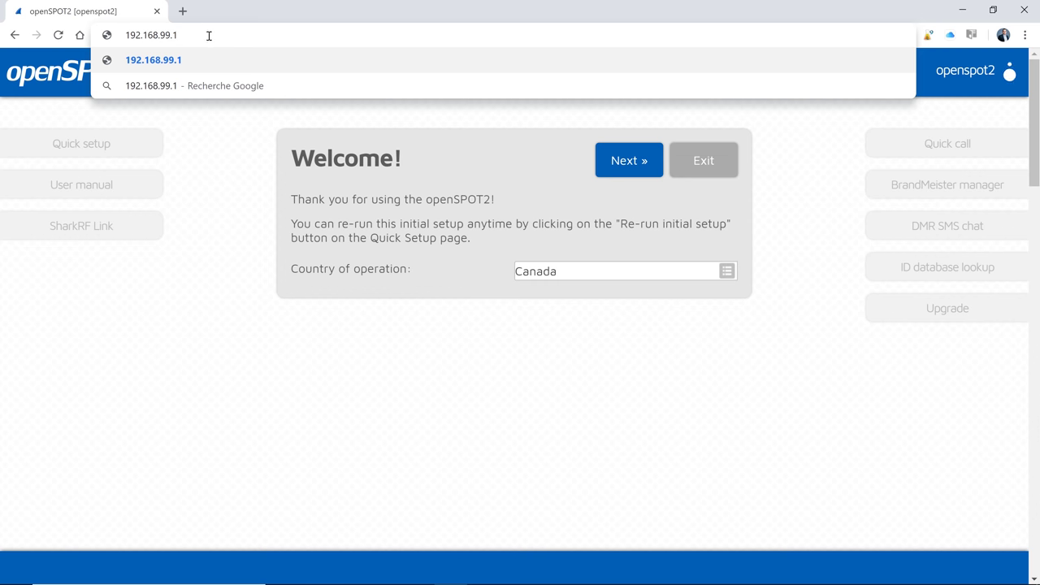
# Select the 192.168.99.1 device address in the browser's address bar.
pyautogui.click(209, 36)
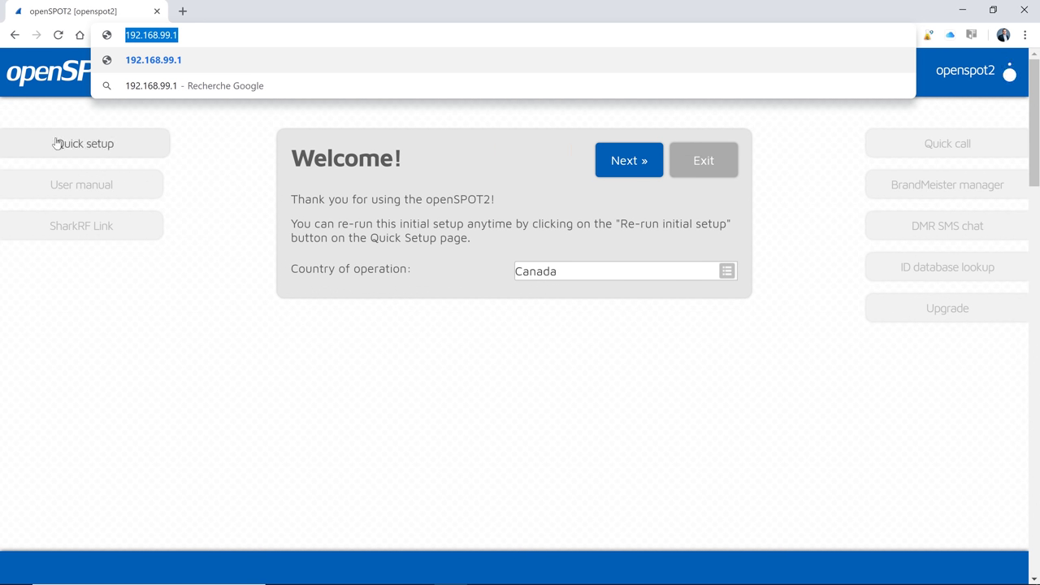
# Keep Canada as the country of operation and continue to the Wi-Fi setup step.
pyautogui.press('Delete')
pyautogui.click(473, 121)
pyautogui.hotkey('ctrl', 'a')
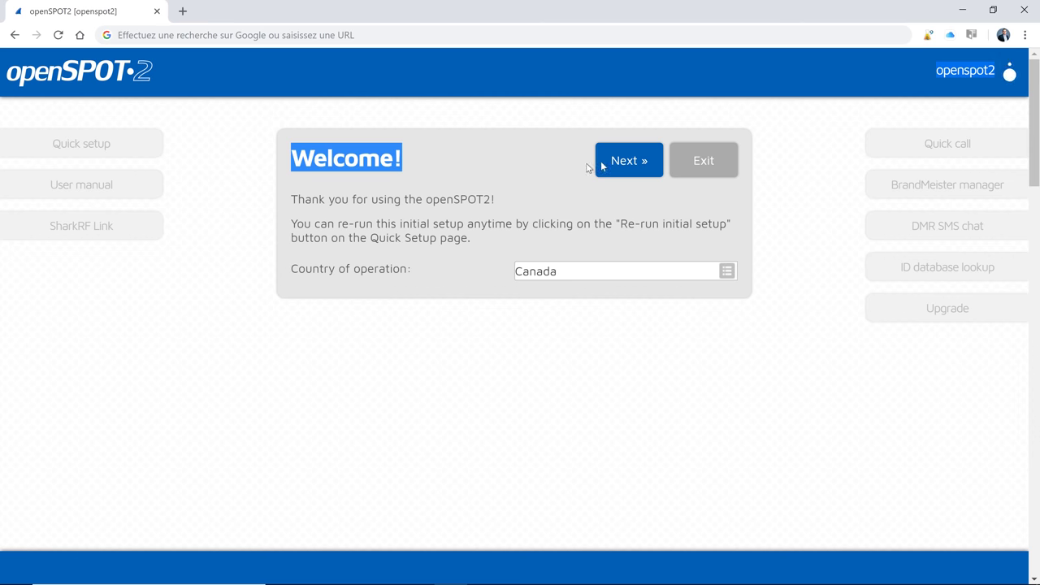
pyautogui.click(534, 189)
pyautogui.click(726, 273)
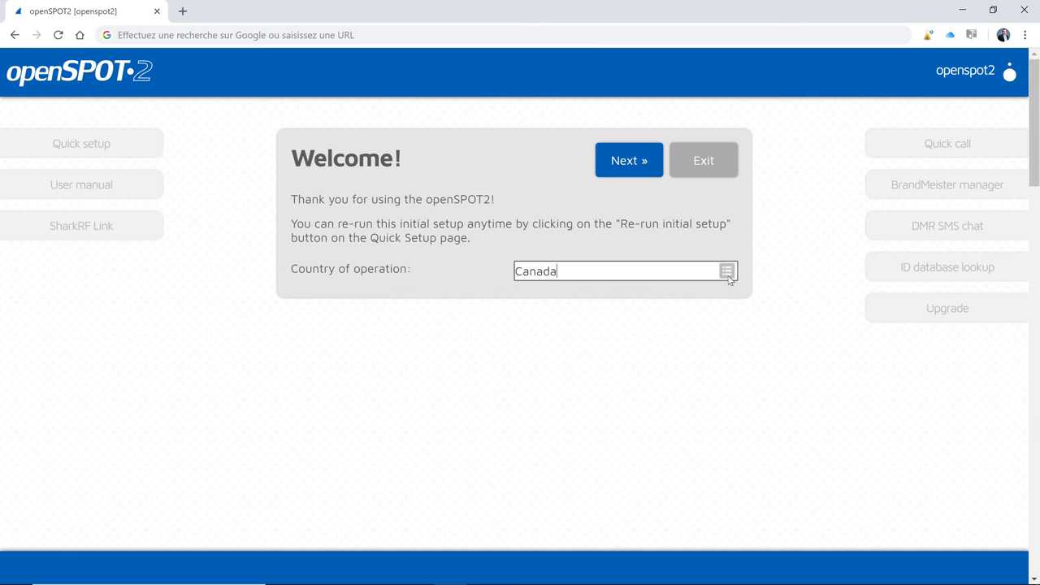
pyautogui.click(534, 172)
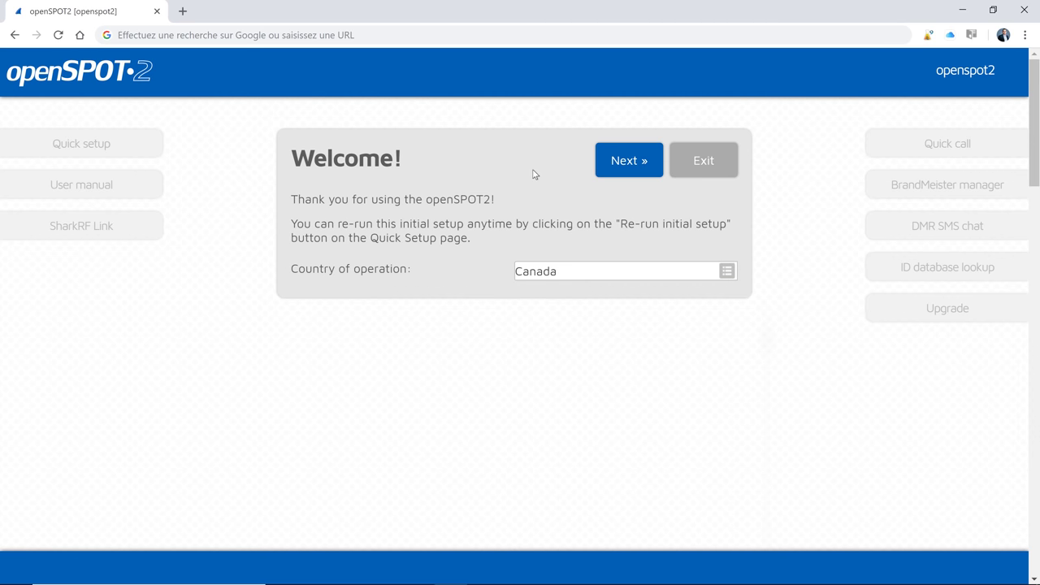
pyautogui.click(642, 161)
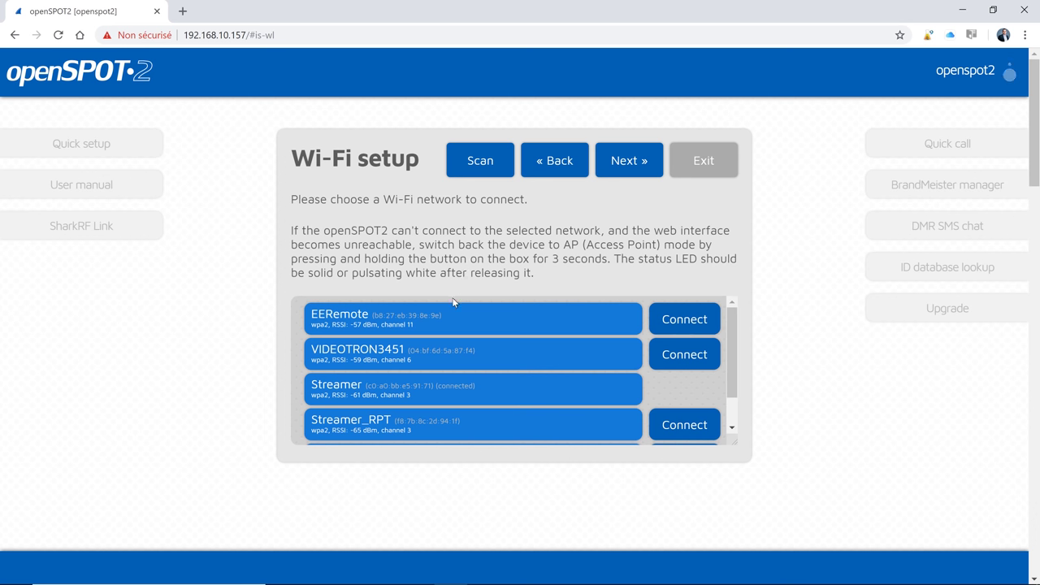
pyautogui.click(228, 35)
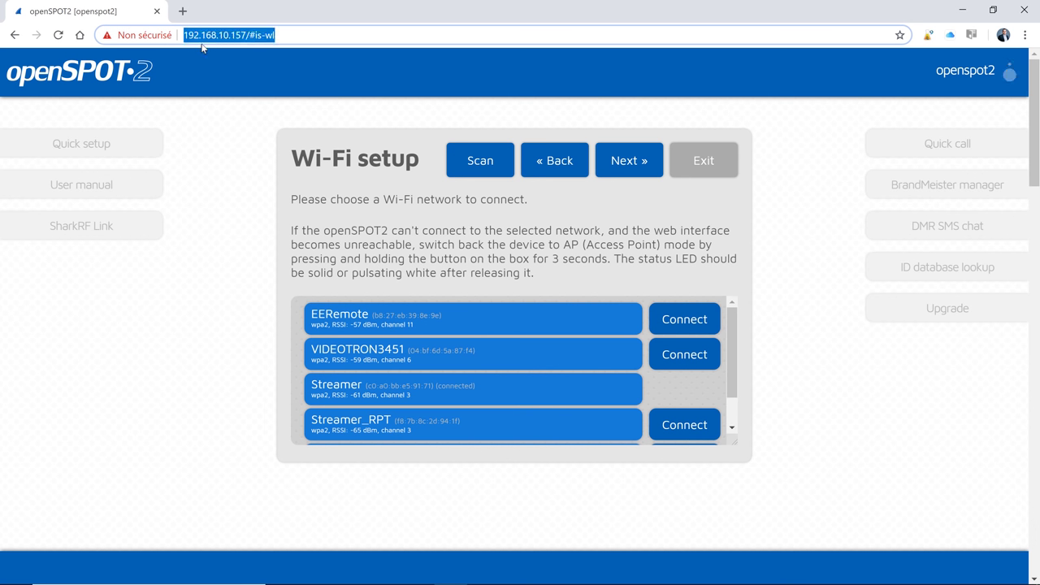
pyautogui.click(291, 35)
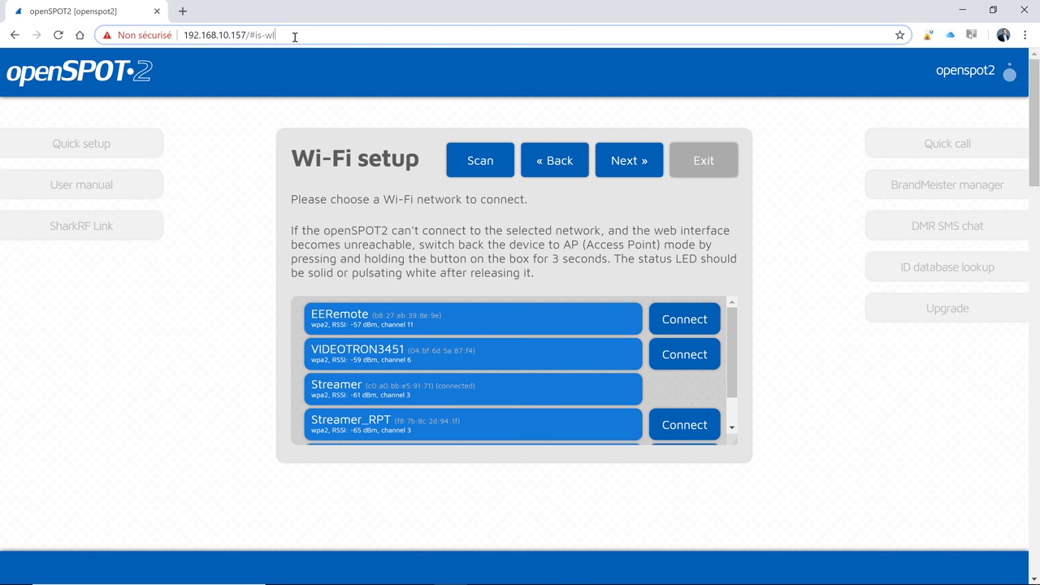
pyautogui.moveTo(284, 37); pyautogui.dragTo(172, 34)
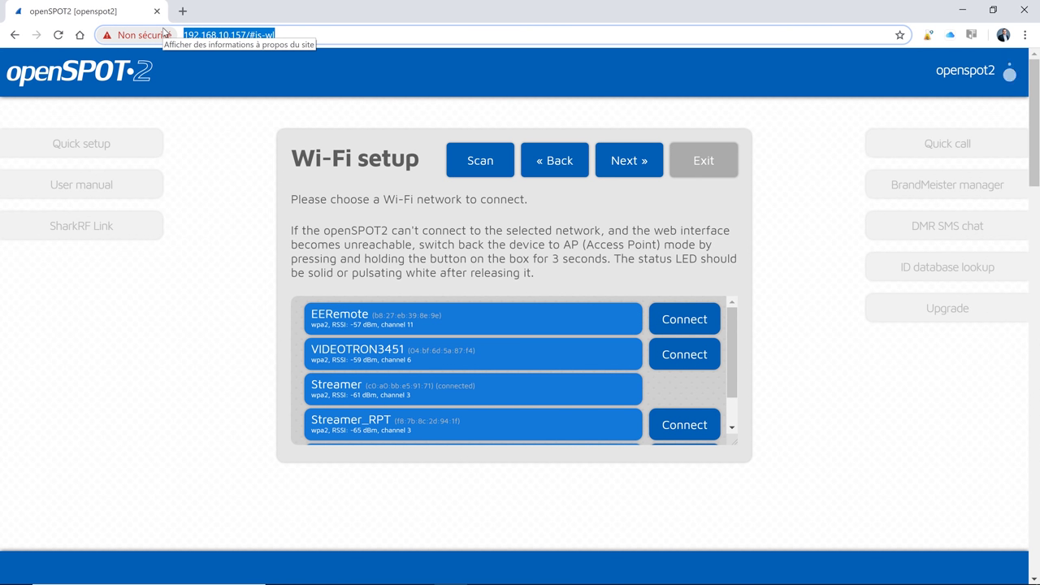
pyautogui.write('OPEN')
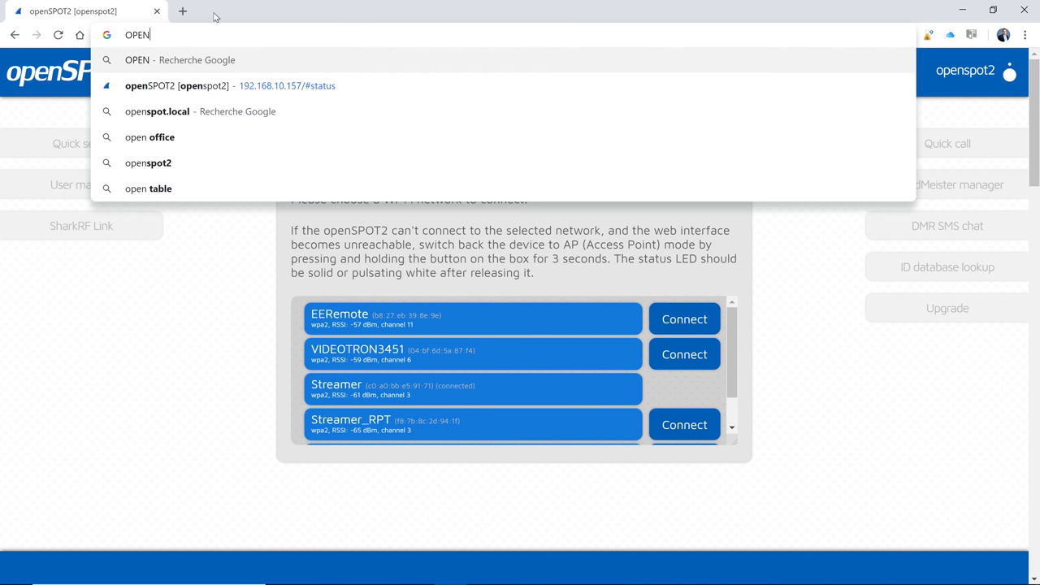
pyautogui.moveTo(229, 35); pyautogui.dragTo(64, 23)
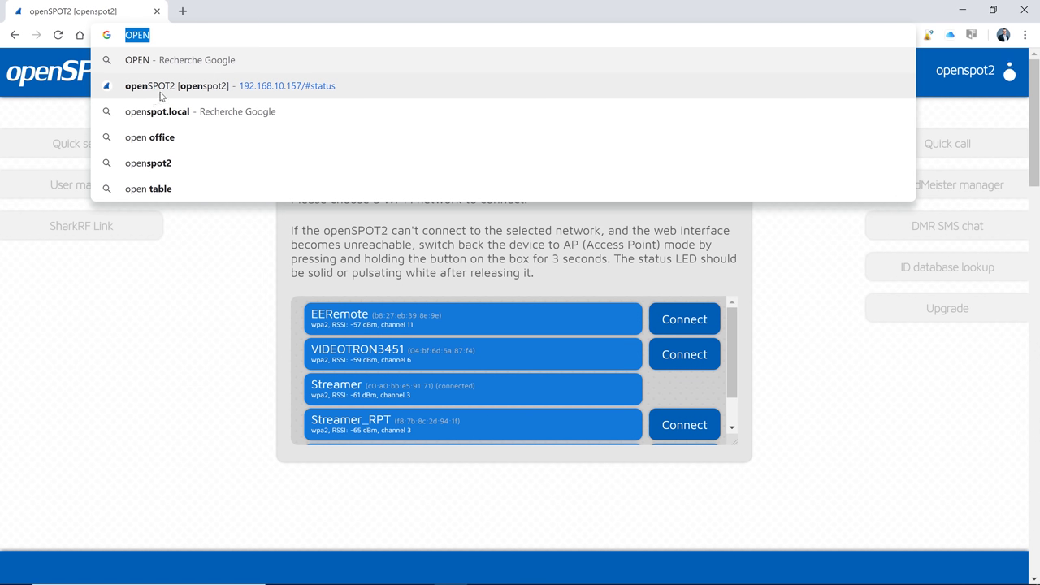
pyautogui.press('BackSpace')
pyautogui.click(203, 134)
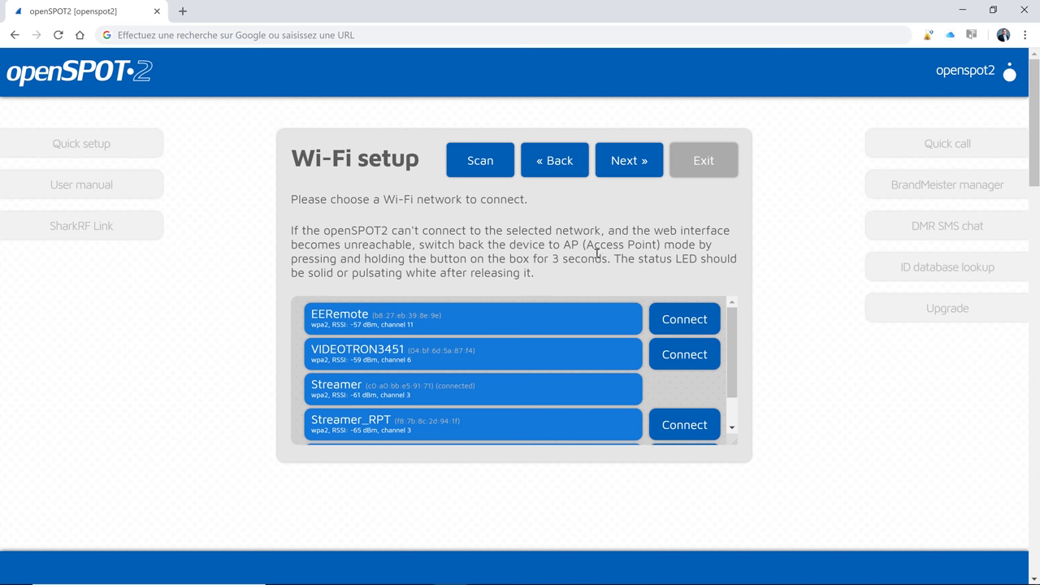
# Save the owner callsign and DMR ID in Quick setup, confirming the connector update.
pyautogui.click(637, 163)
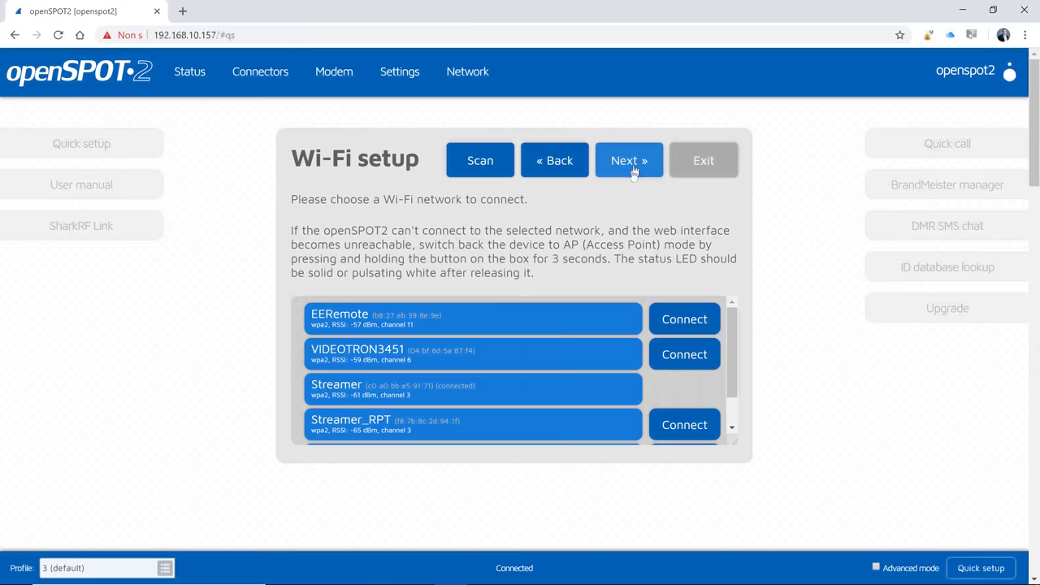
pyautogui.scroll(-3, 727, 365)
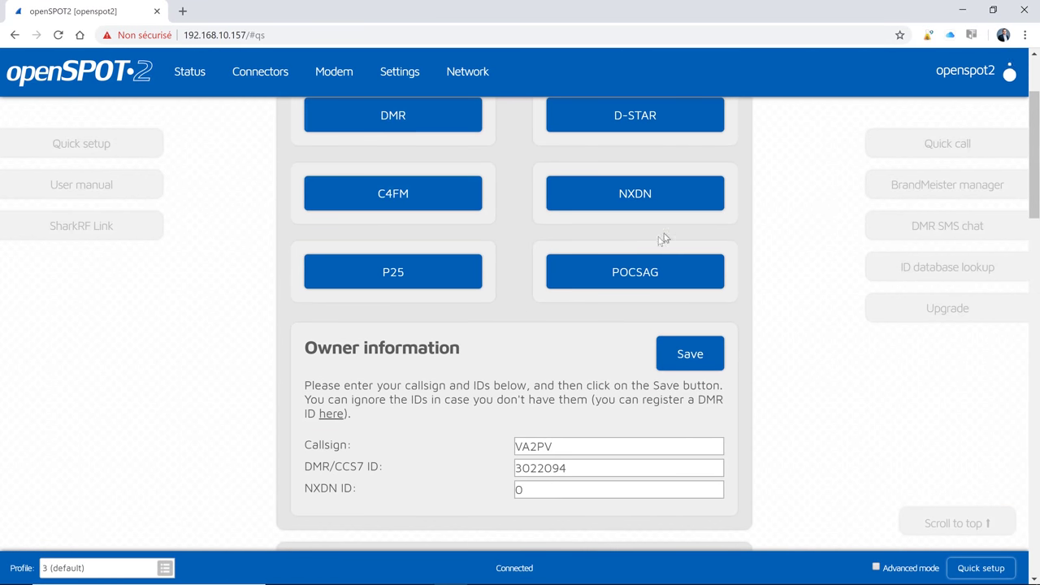
pyautogui.scroll(-3, 504, 332)
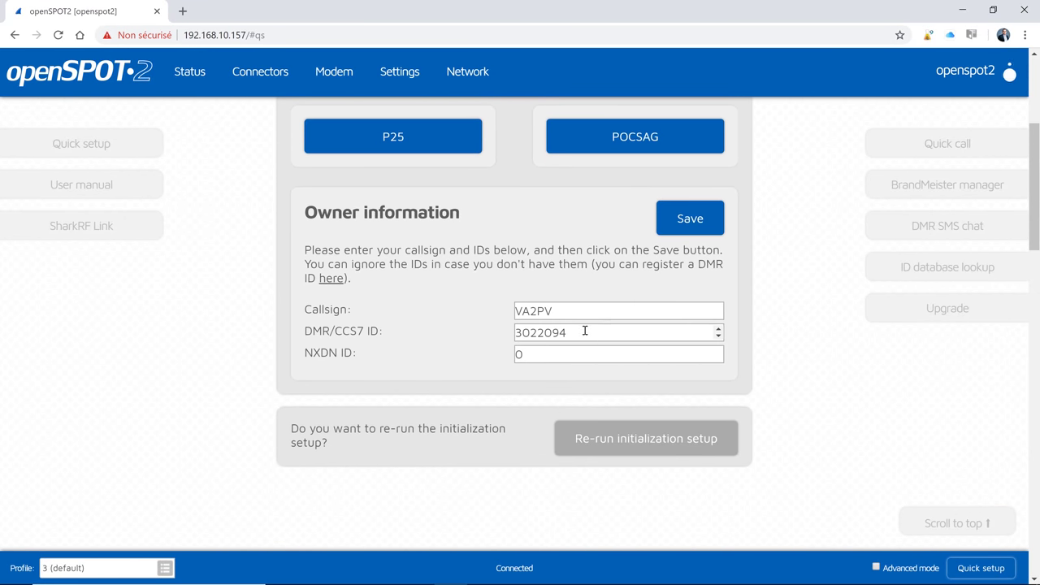
pyautogui.click(577, 332)
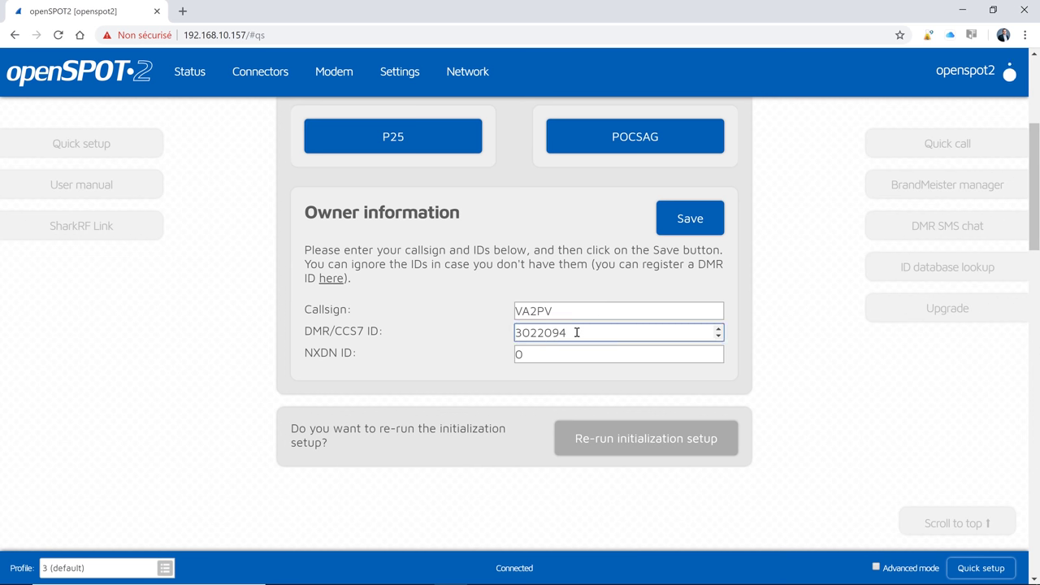
pyautogui.click(690, 219)
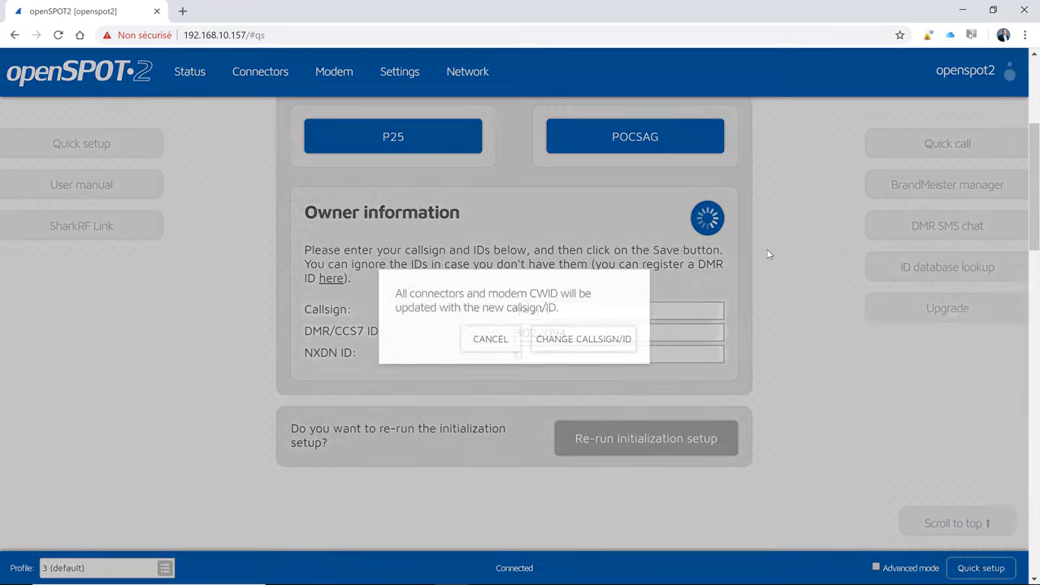
pyautogui.click(554, 351)
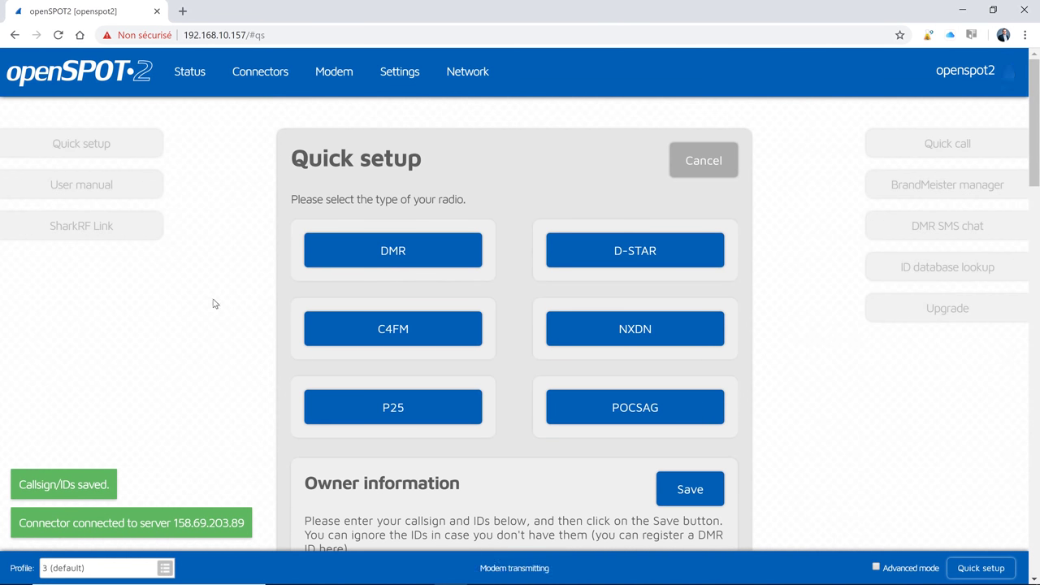
pyautogui.click(273, 72)
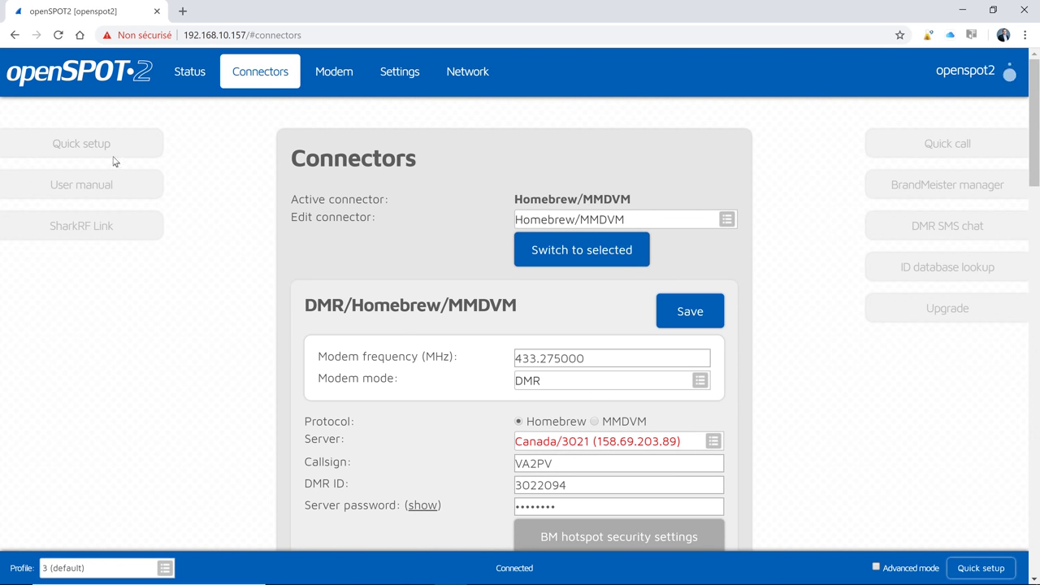
pyautogui.click(159, 144)
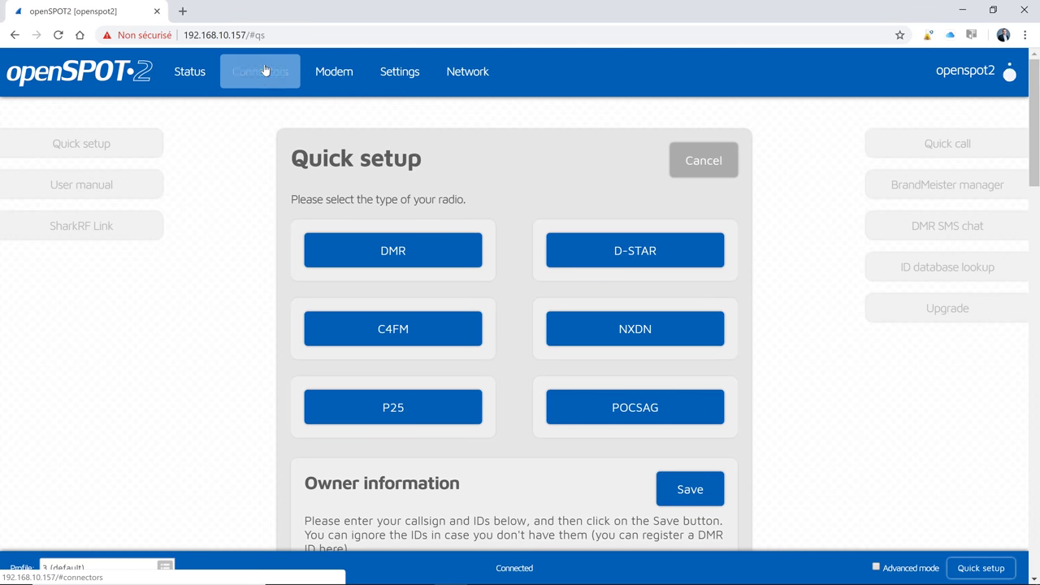
pyautogui.click(260, 72)
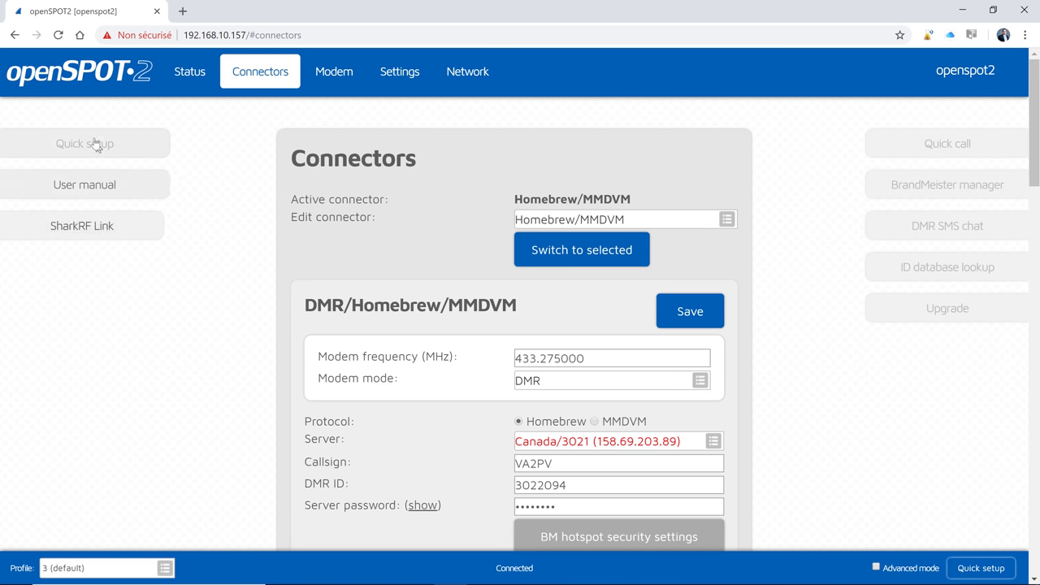
pyautogui.click(116, 186)
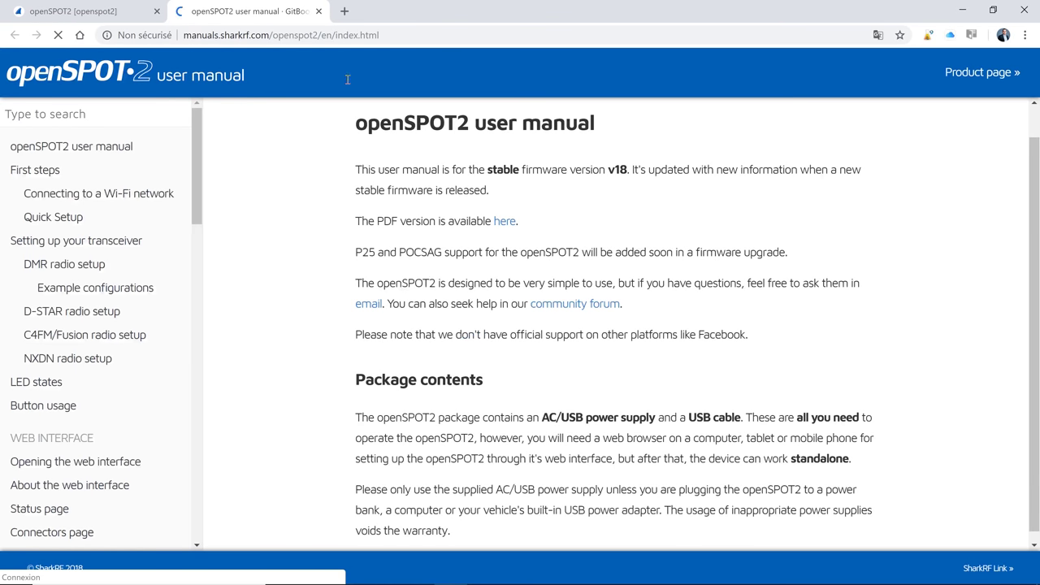
pyautogui.click(318, 11)
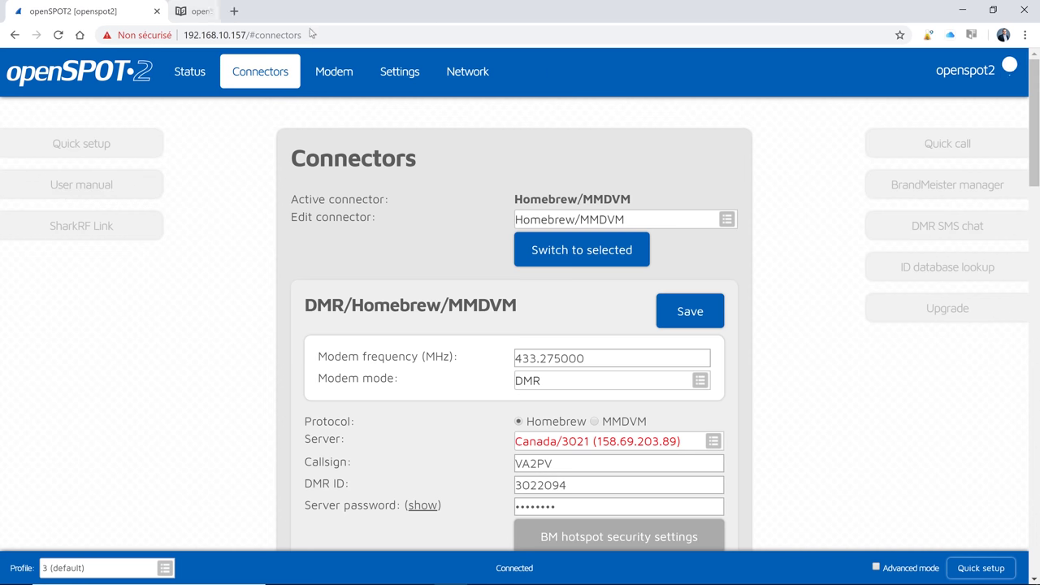
pyautogui.click(84, 226)
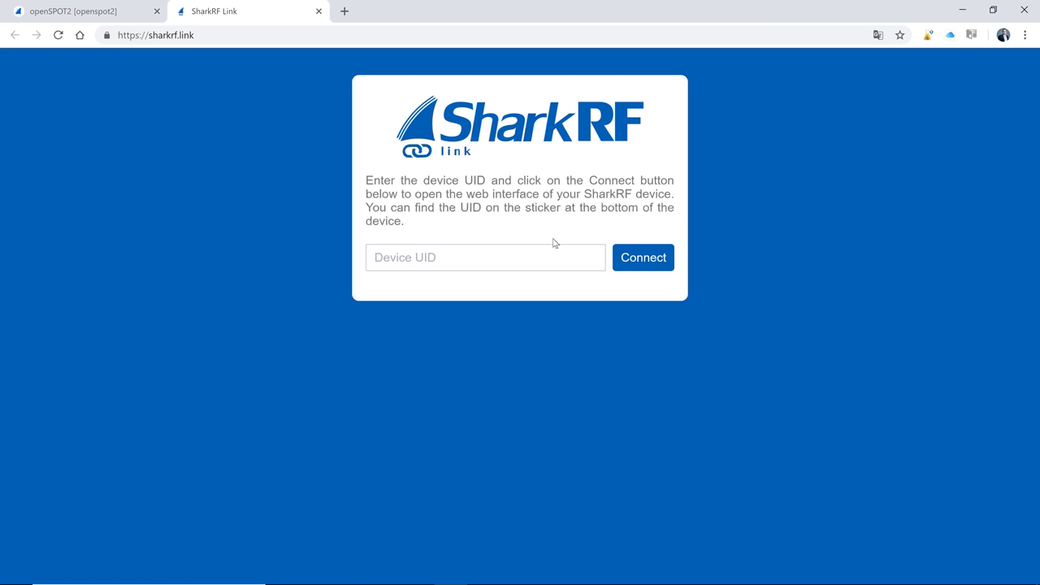
pyautogui.click(319, 12)
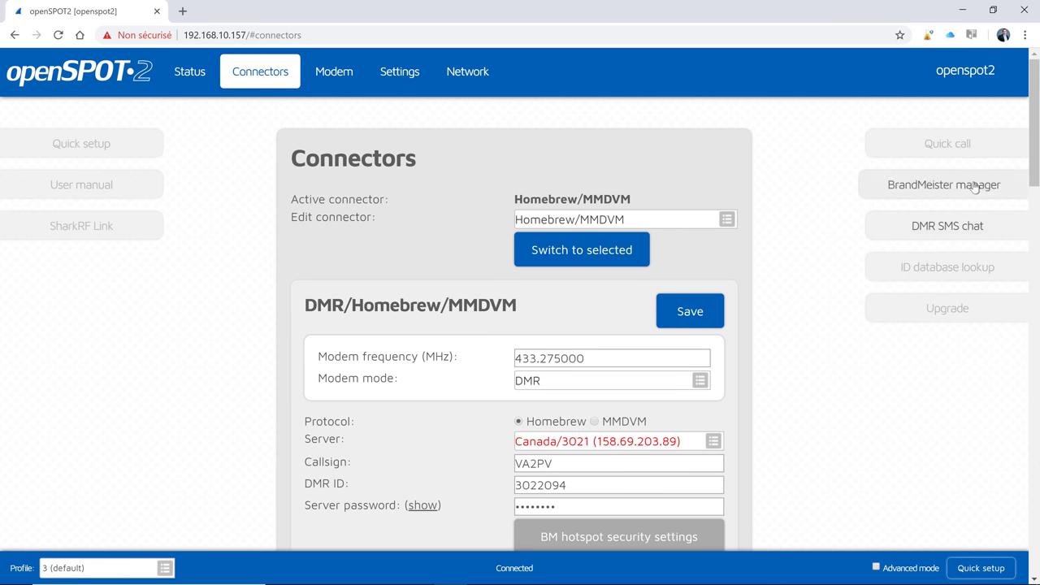
# Look through the quick call options, BrandMeister manager and DMR SMS chat windows.
pyautogui.click(964, 144)
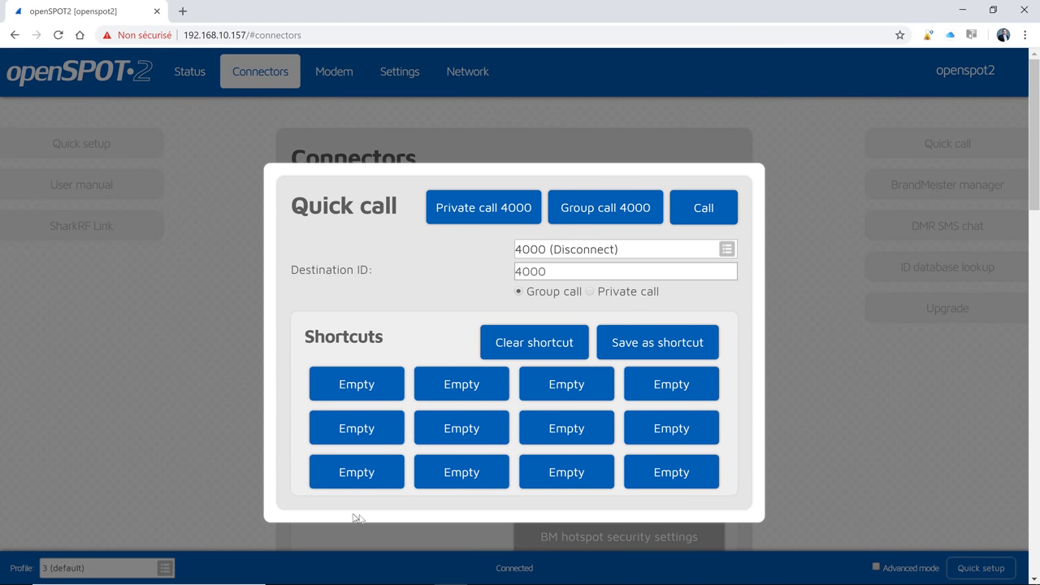
pyautogui.click(792, 151)
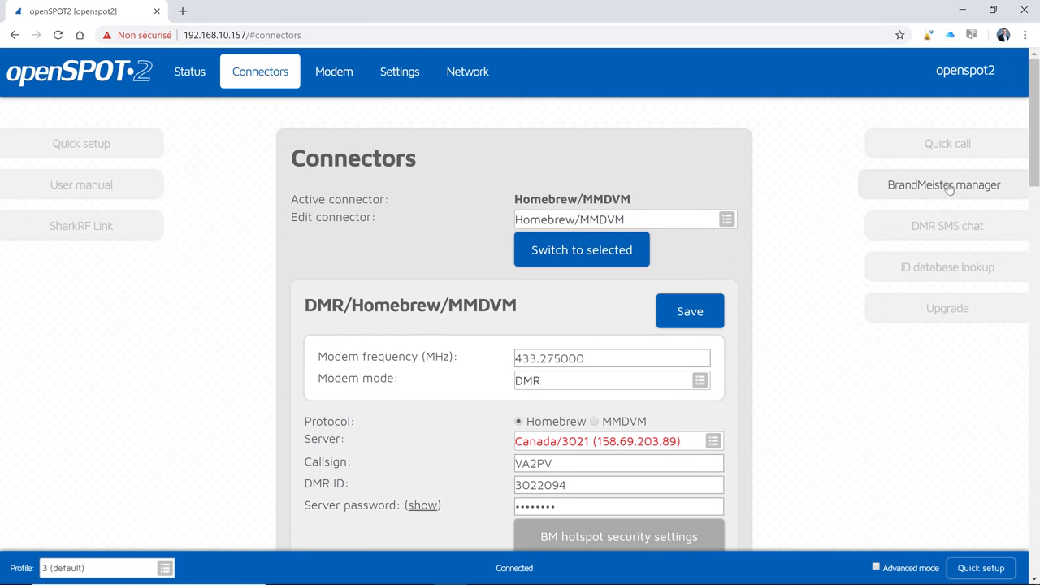
pyautogui.click(979, 187)
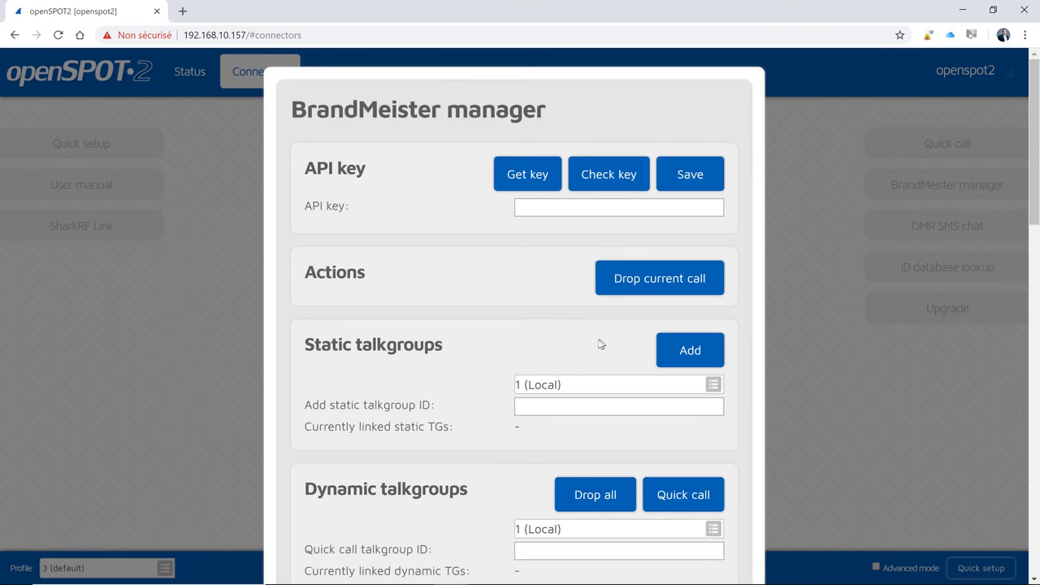
pyautogui.scroll(-5, 599, 344)
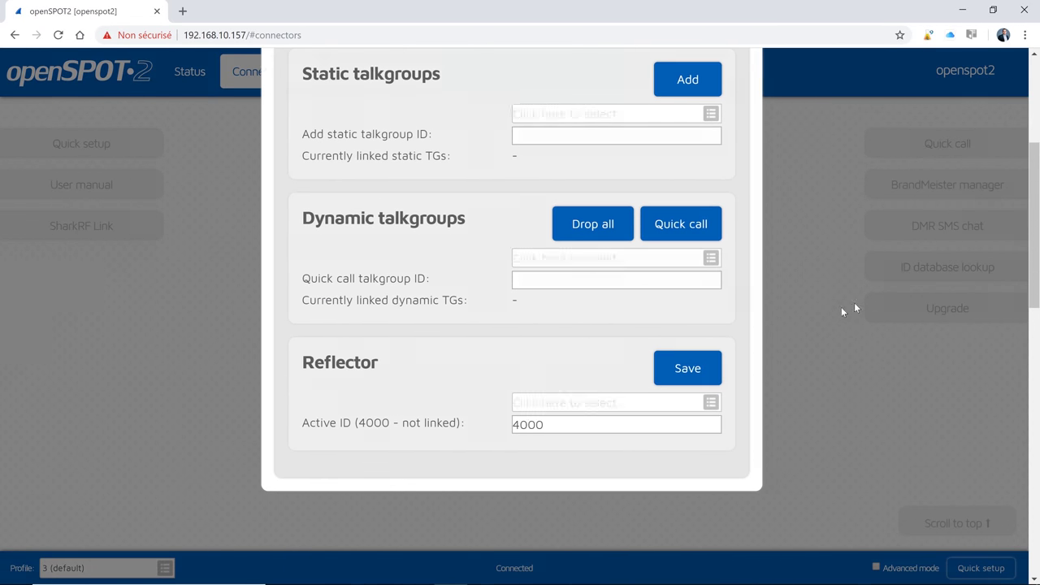
pyautogui.click(854, 307)
pyautogui.click(919, 225)
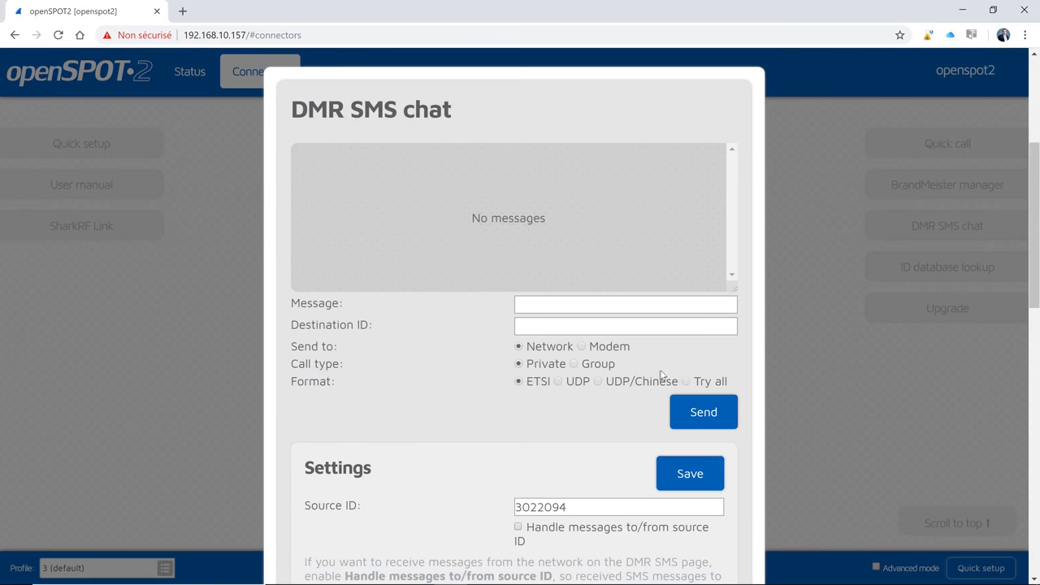
pyautogui.scroll(-3, 662, 375)
pyautogui.click(835, 346)
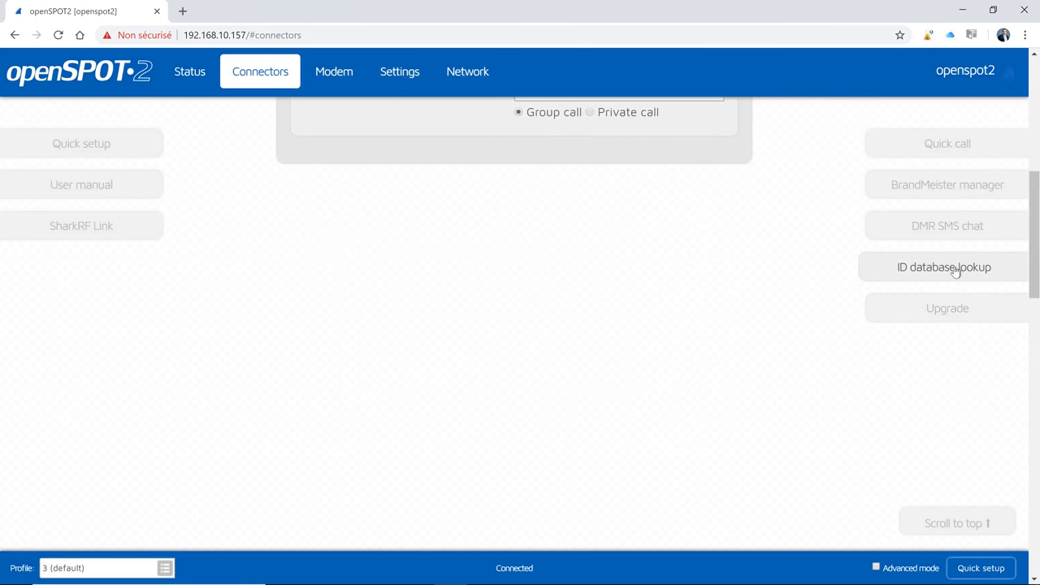
# Run an ID database lookup for the entered DMR ID, then check for firmware upgrades.
pyautogui.click(958, 270)
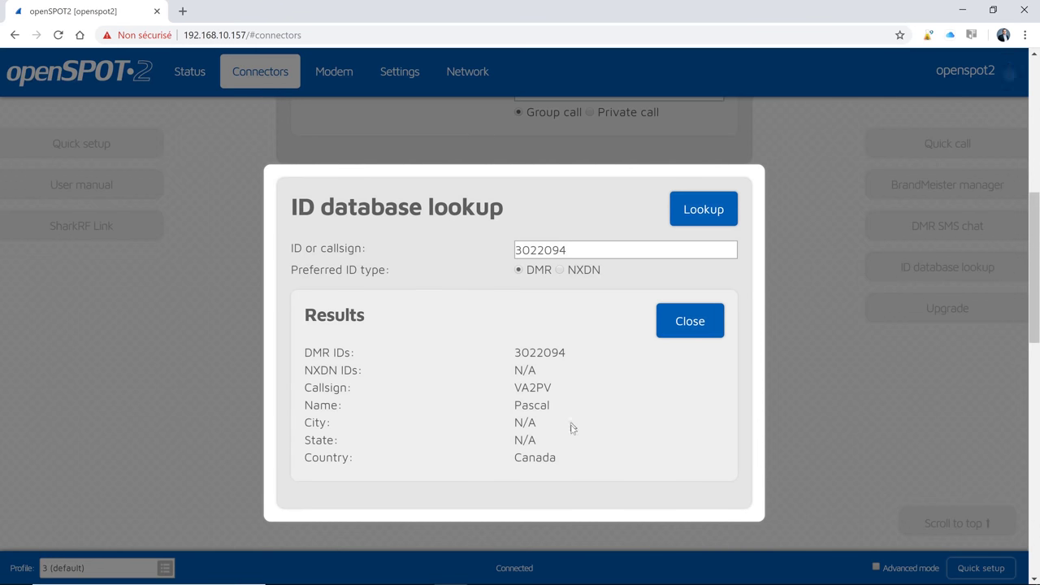
pyautogui.click(681, 328)
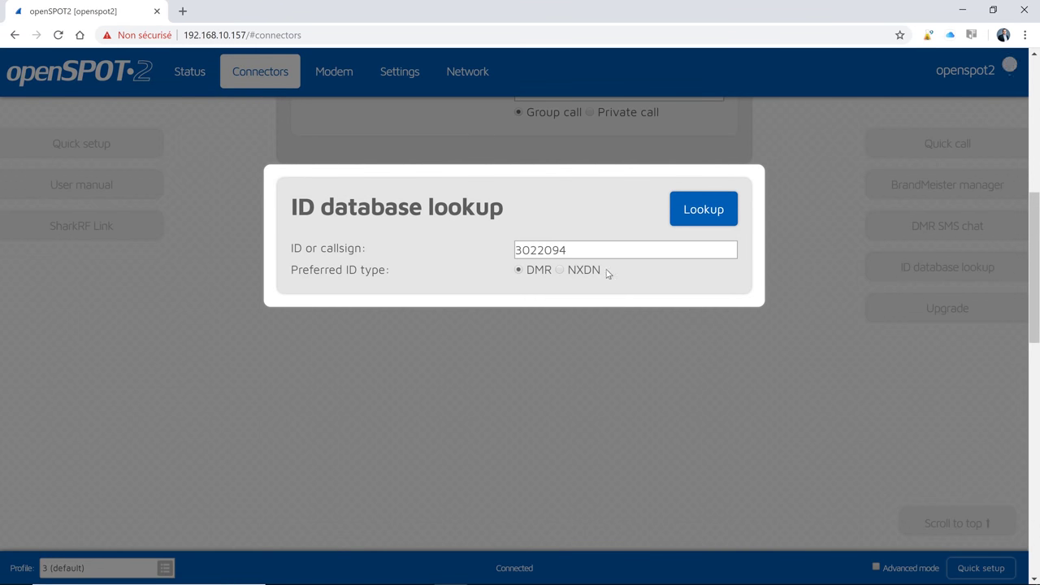
pyautogui.click(678, 222)
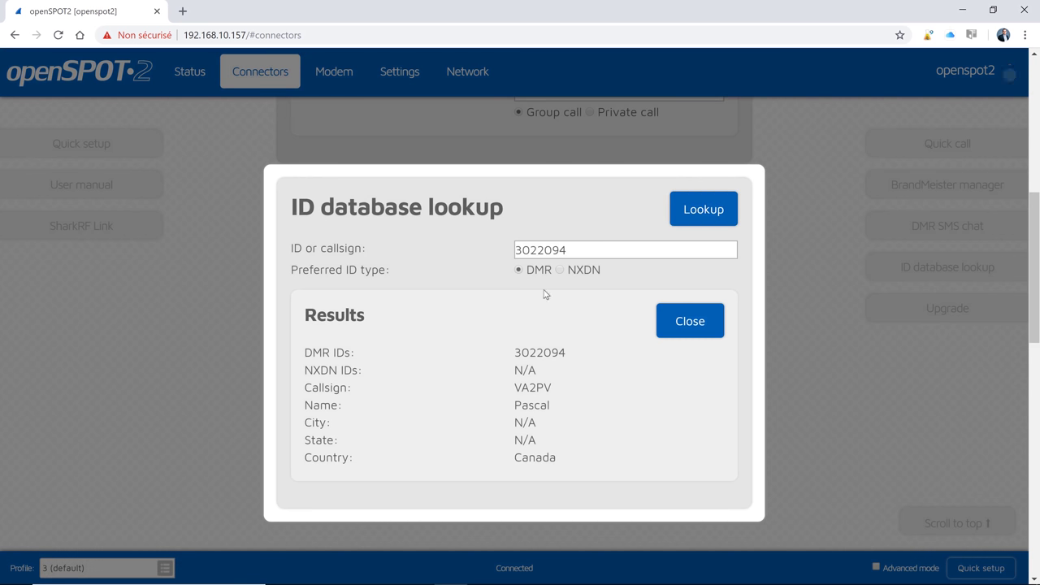
pyautogui.click(688, 319)
pyautogui.click(805, 342)
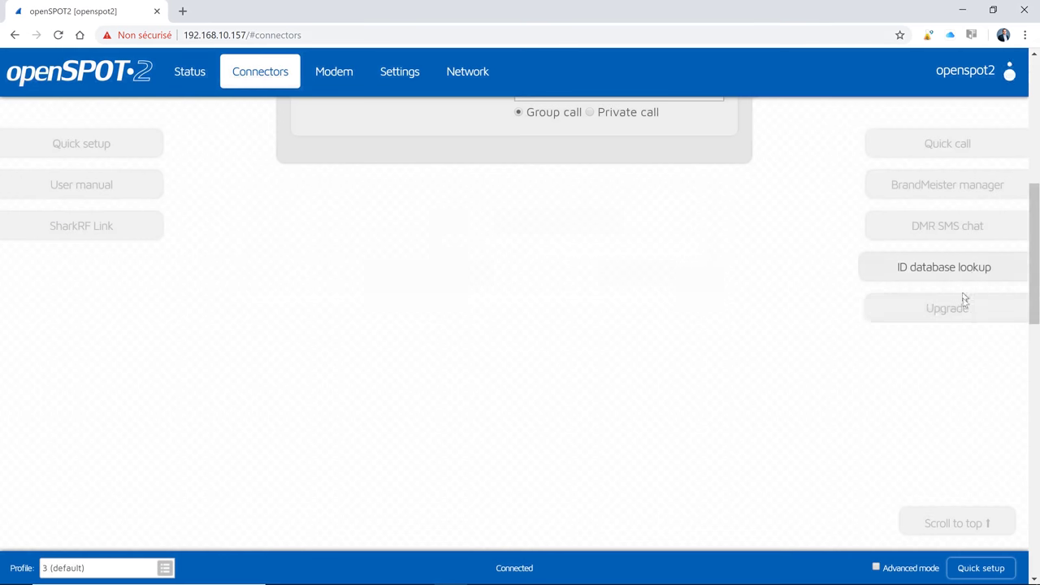
pyautogui.click(966, 310)
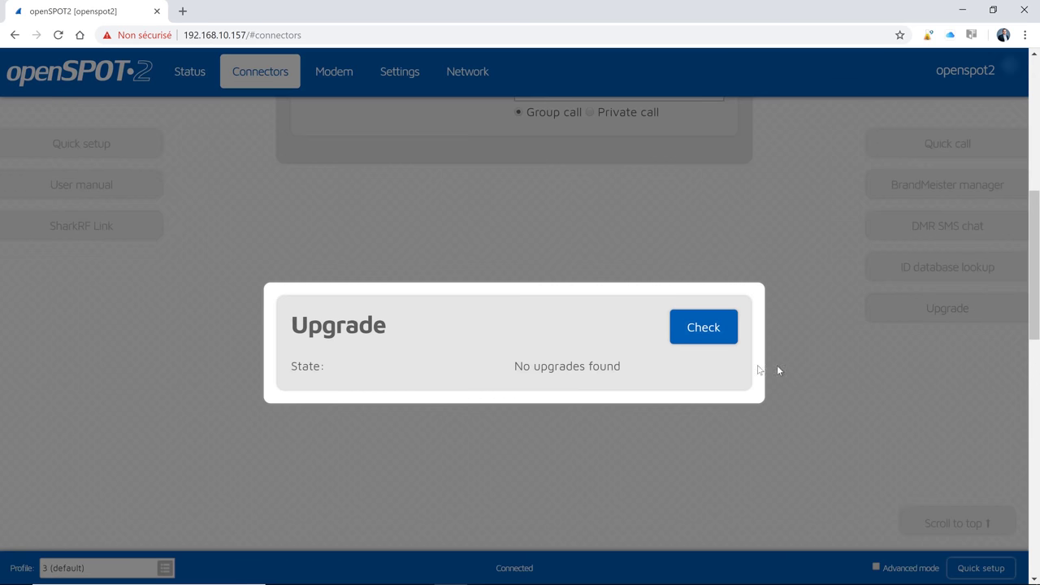
pyautogui.click(701, 336)
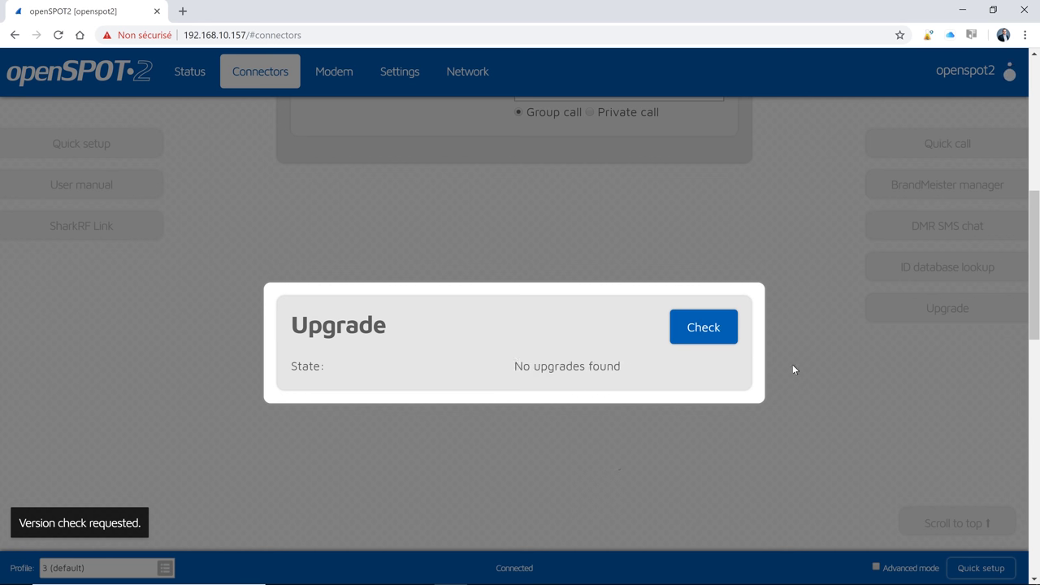
# Close the Upgrade window and toggle the advanced connector settings on and off.
pyautogui.click(829, 422)
pyautogui.scroll(3, 758, 368)
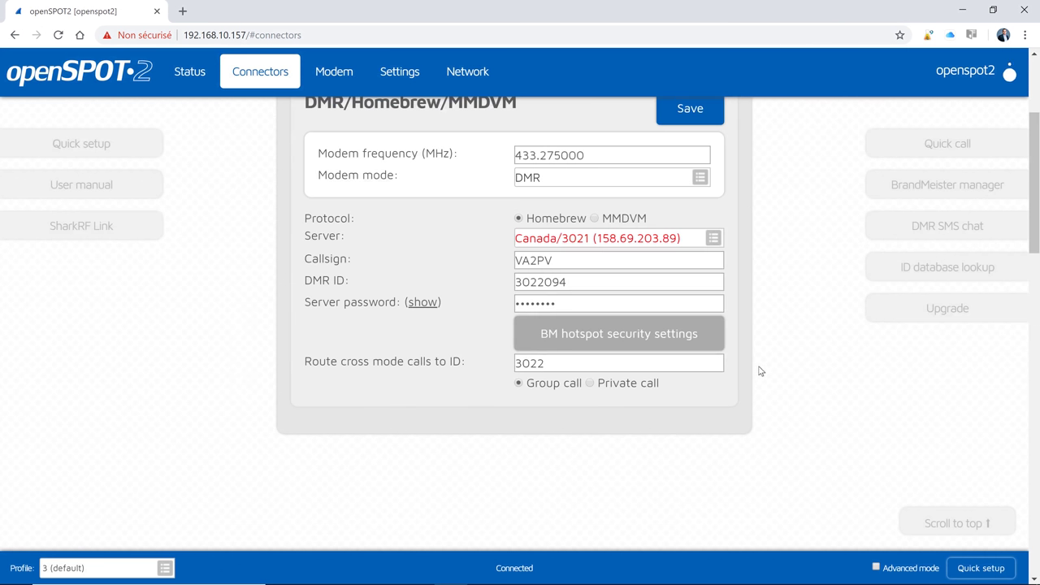
pyautogui.scroll(2, 794, 376)
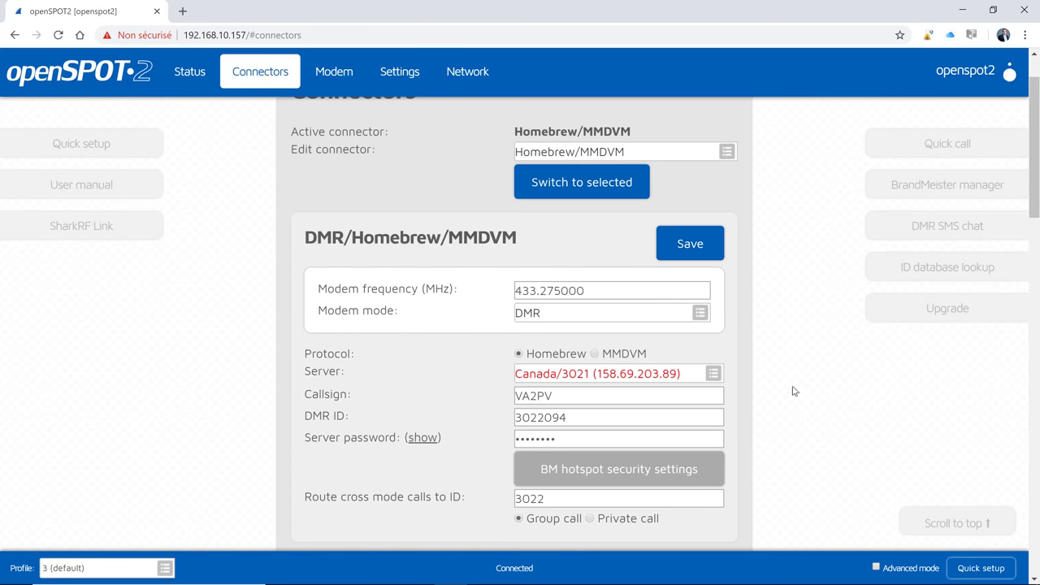
pyautogui.scroll(1, 795, 389)
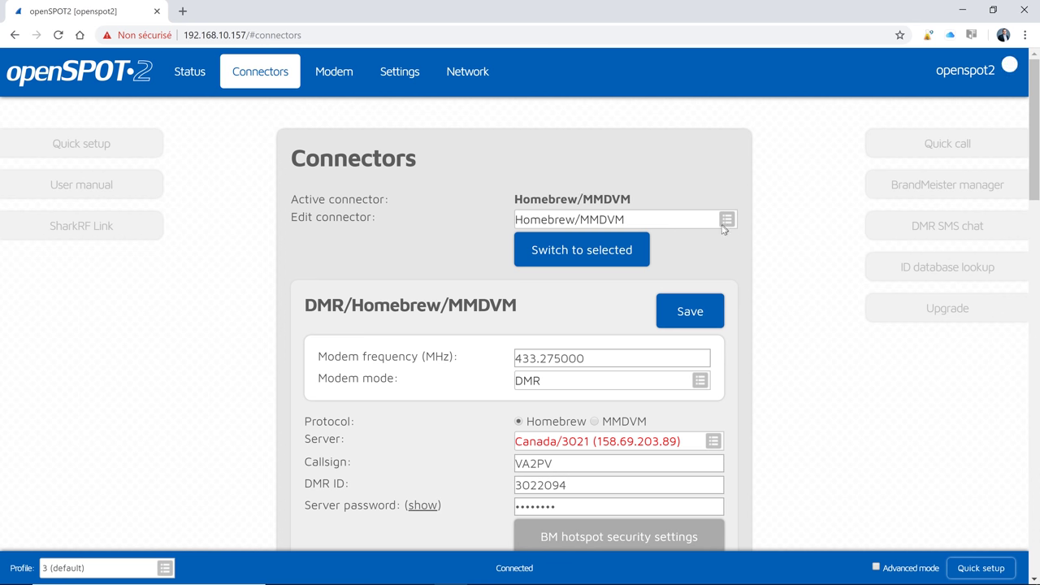
pyautogui.scroll(-1, 818, 276)
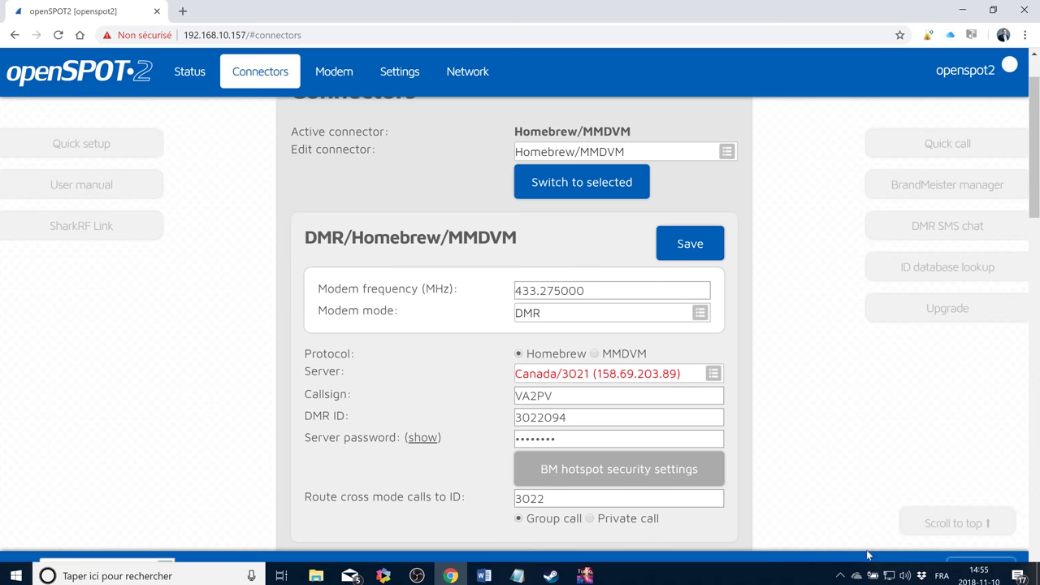
pyautogui.click(878, 568)
pyautogui.scroll(-4, 801, 381)
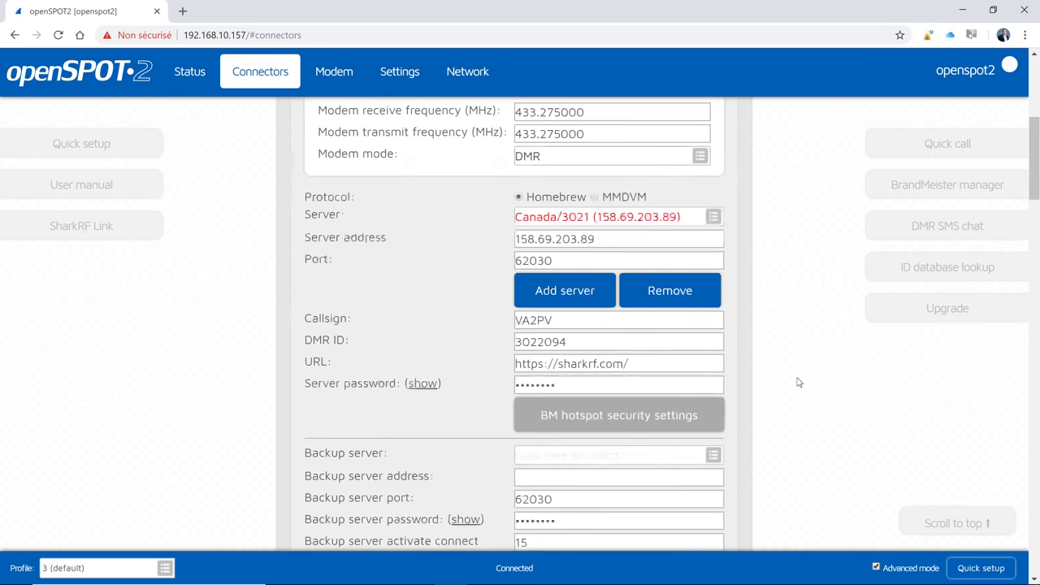
pyautogui.scroll(-1, 797, 381)
pyautogui.scroll(6, 797, 381)
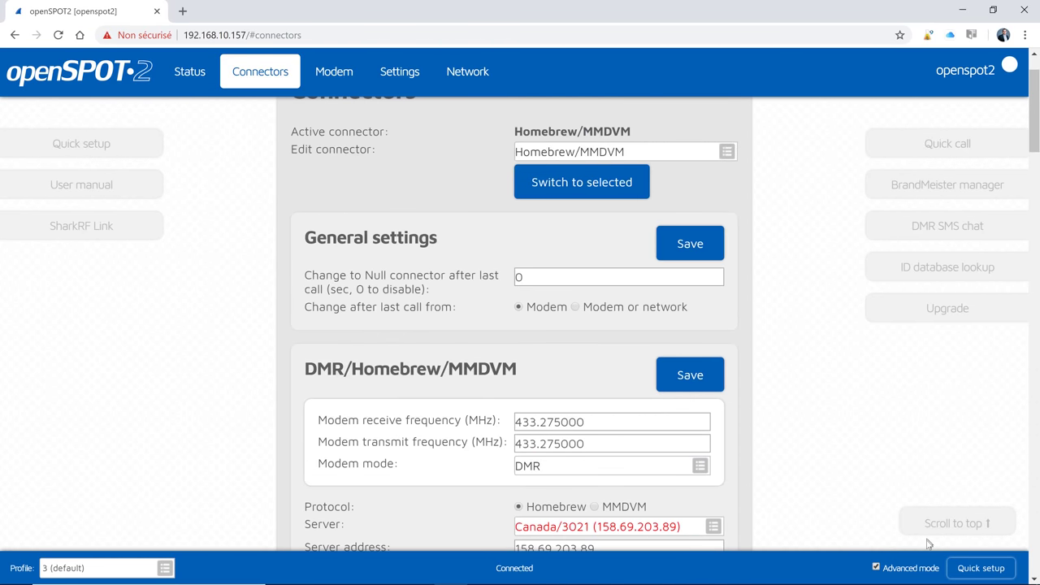
pyautogui.click(876, 567)
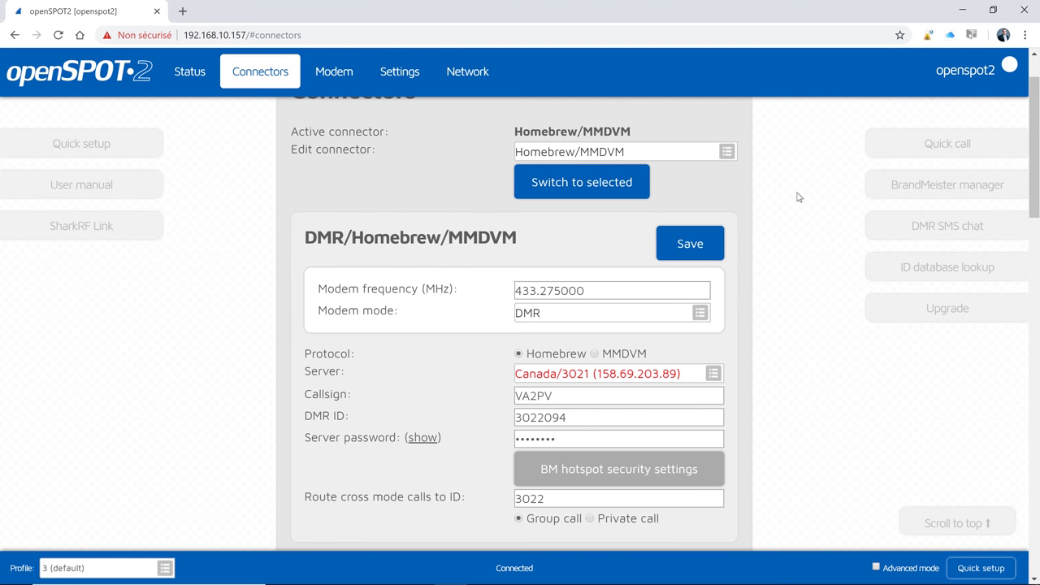
pyautogui.scroll(1, 784, 221)
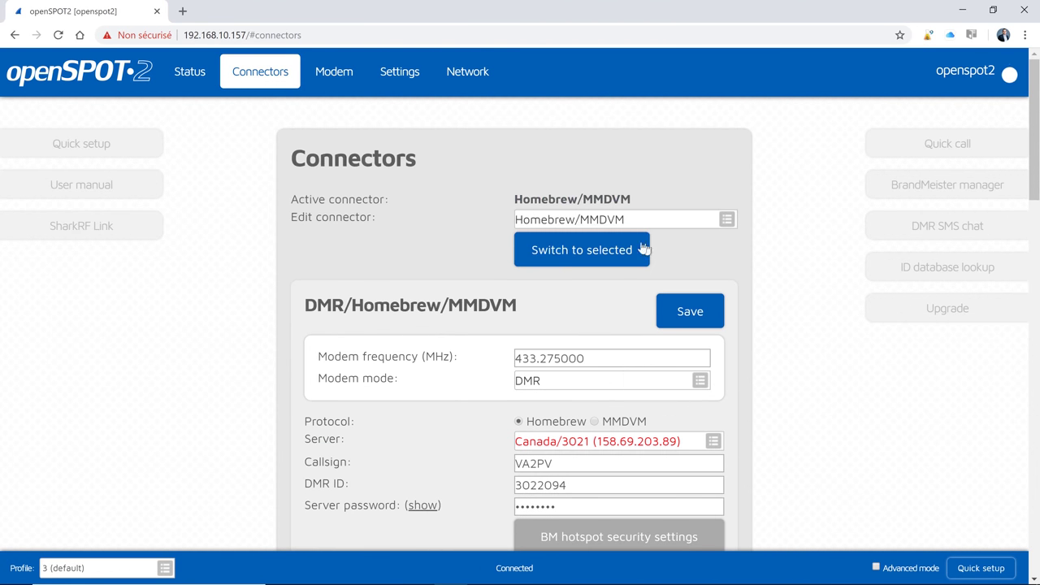
# Browse the list of available connectors without changing the selection.
pyautogui.click(728, 220)
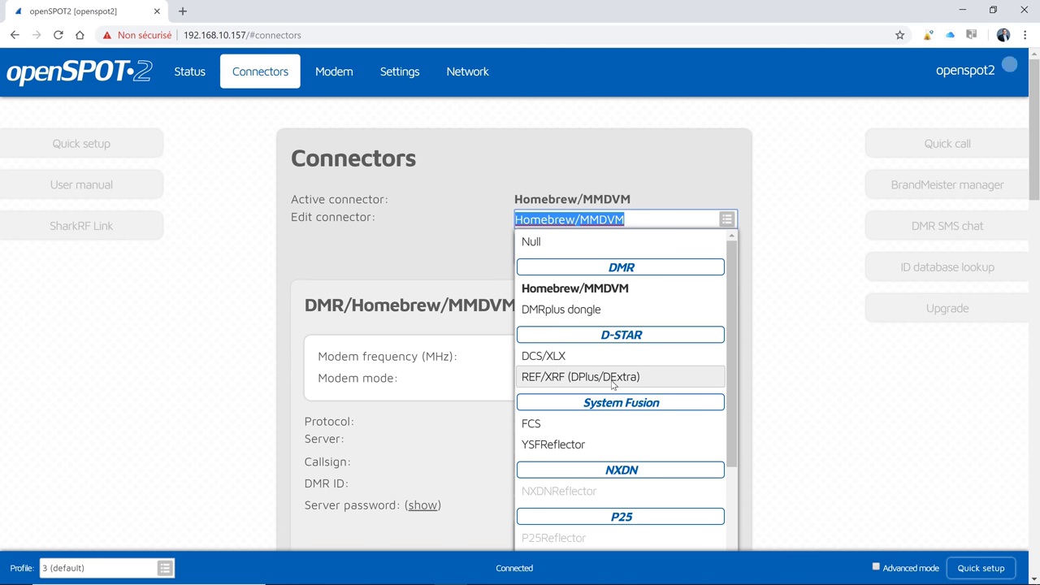
pyautogui.scroll(-1, 551, 379)
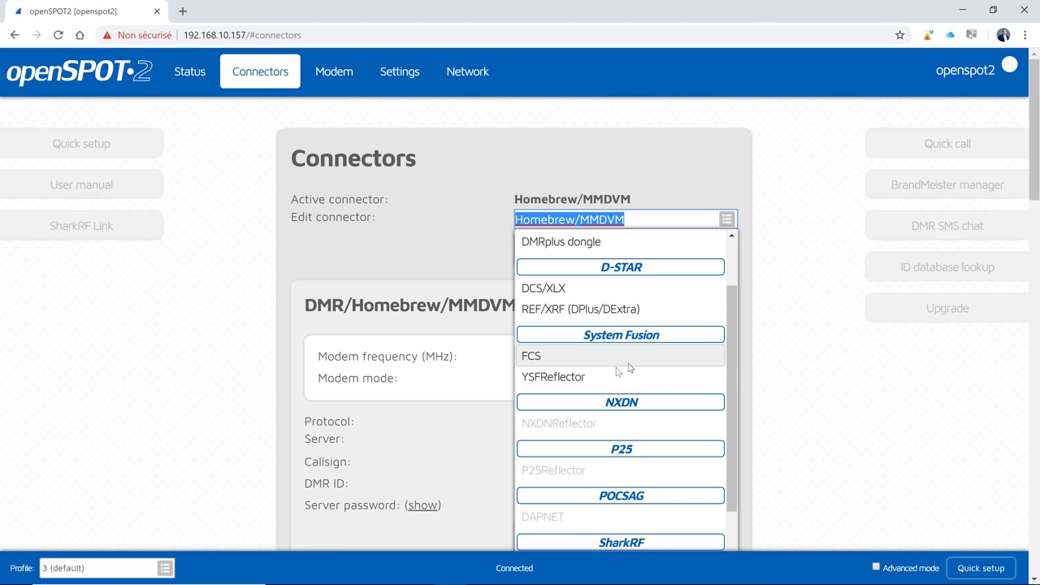
pyautogui.scroll(-1, 577, 368)
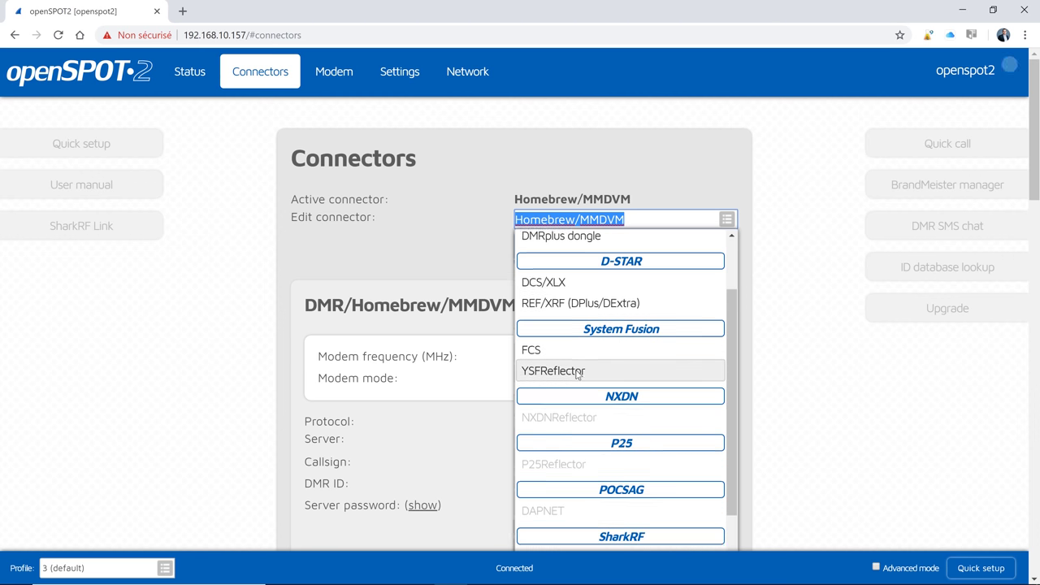
pyautogui.scroll(-2, 581, 362)
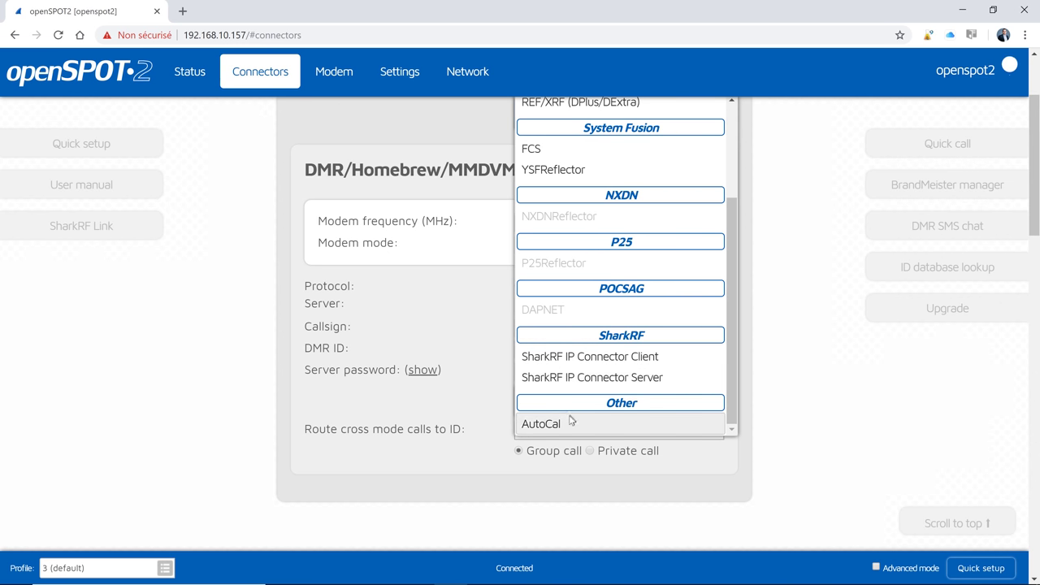
pyautogui.scroll(-1, 538, 413)
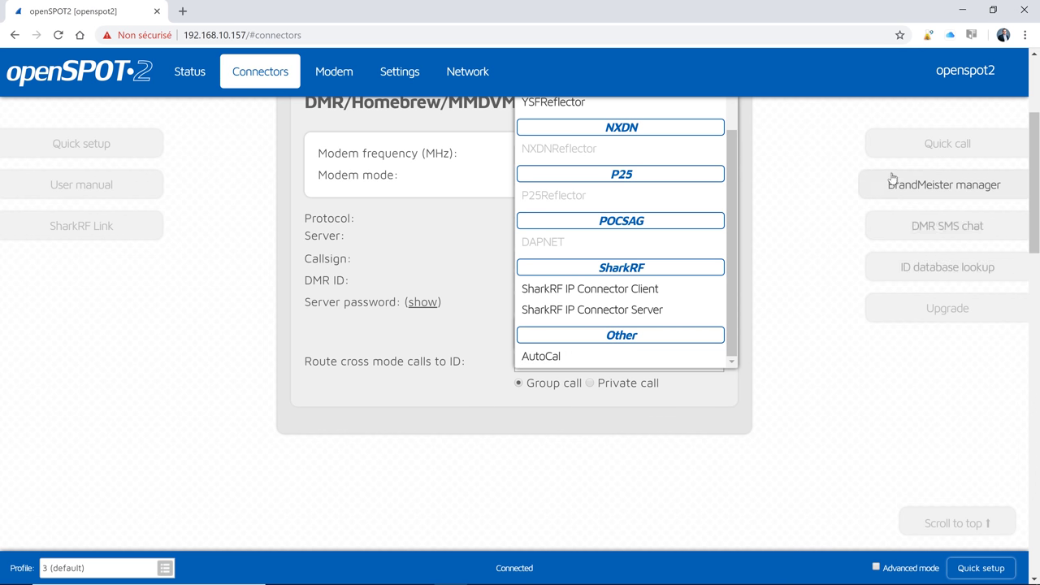
pyautogui.click(813, 163)
pyautogui.scroll(3, 824, 276)
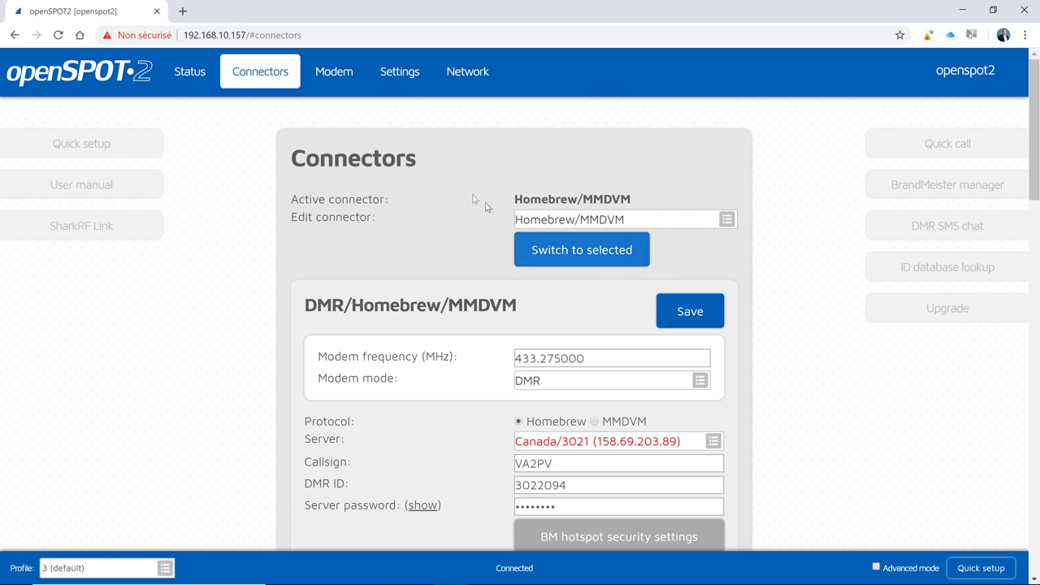
# Keep the Homebrew/MMDVM modem at 433.275000 MHz with DMR as the modem mode.
pyautogui.scroll(-1, 453, 293)
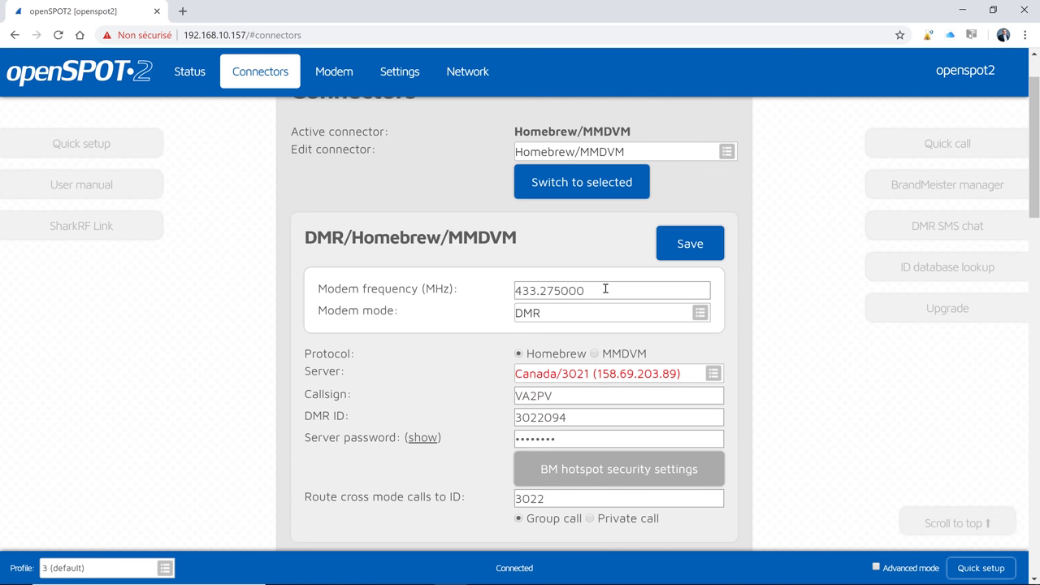
pyautogui.moveTo(606, 289); pyautogui.dragTo(485, 286)
pyautogui.click(700, 315)
pyautogui.click(704, 315)
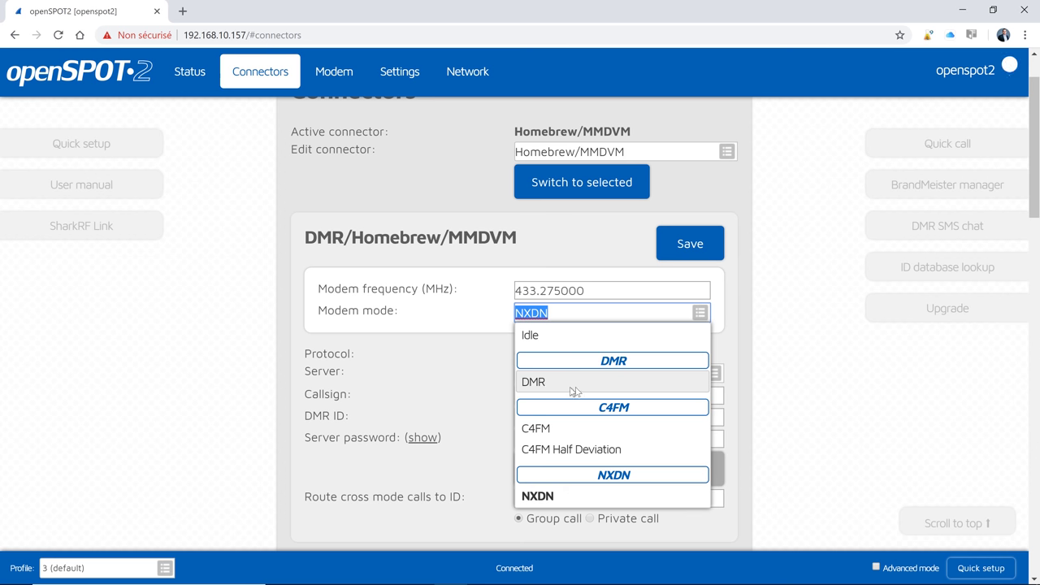
pyautogui.click(567, 385)
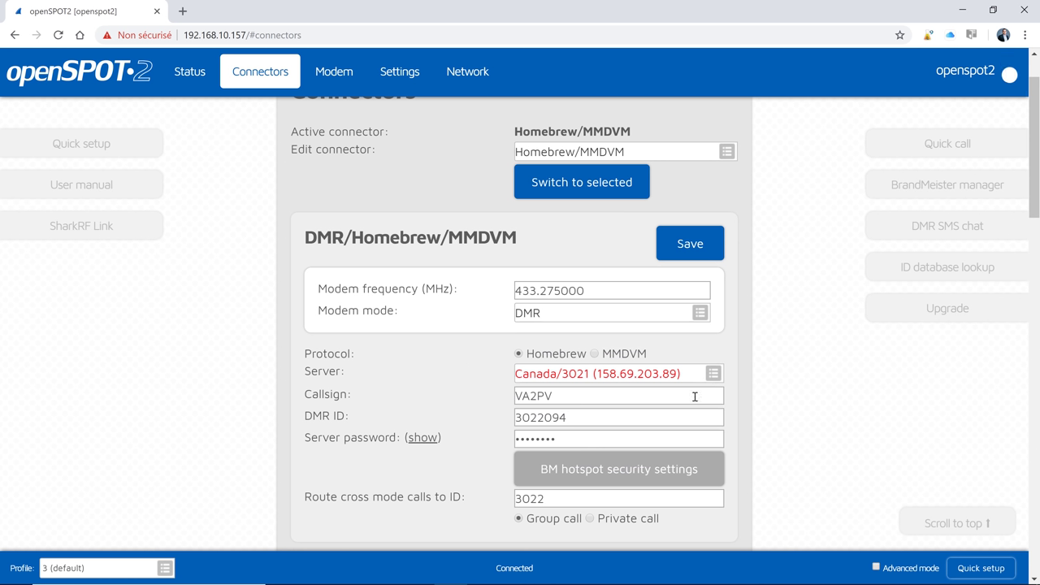
pyautogui.scroll(-1, 796, 427)
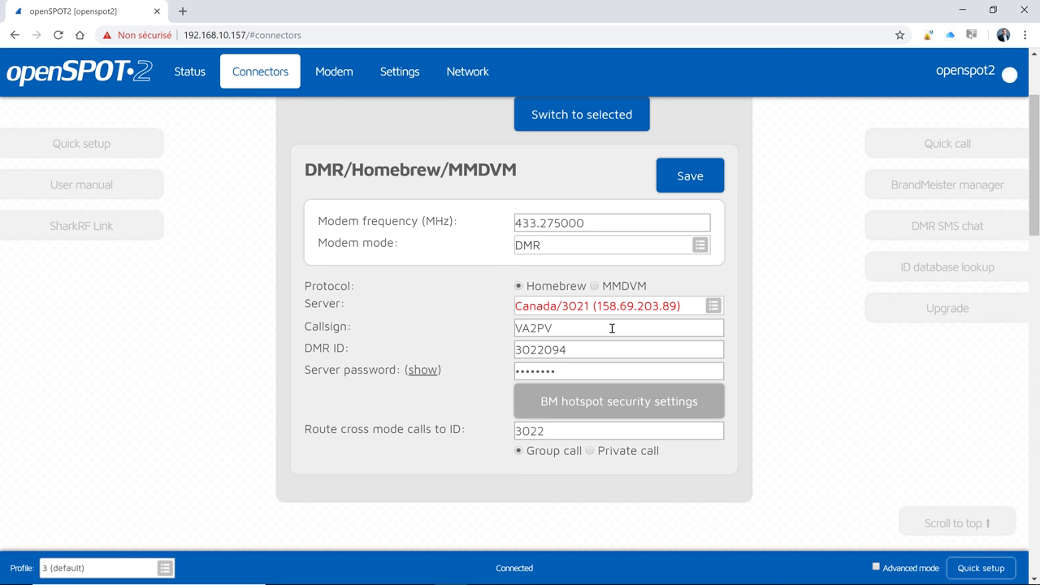
# Compare server lists under MMDVM and Homebrew protocols, ending on Homebrew with Canada/3021.
pyautogui.click(712, 305)
pyautogui.scroll(-1, 599, 389)
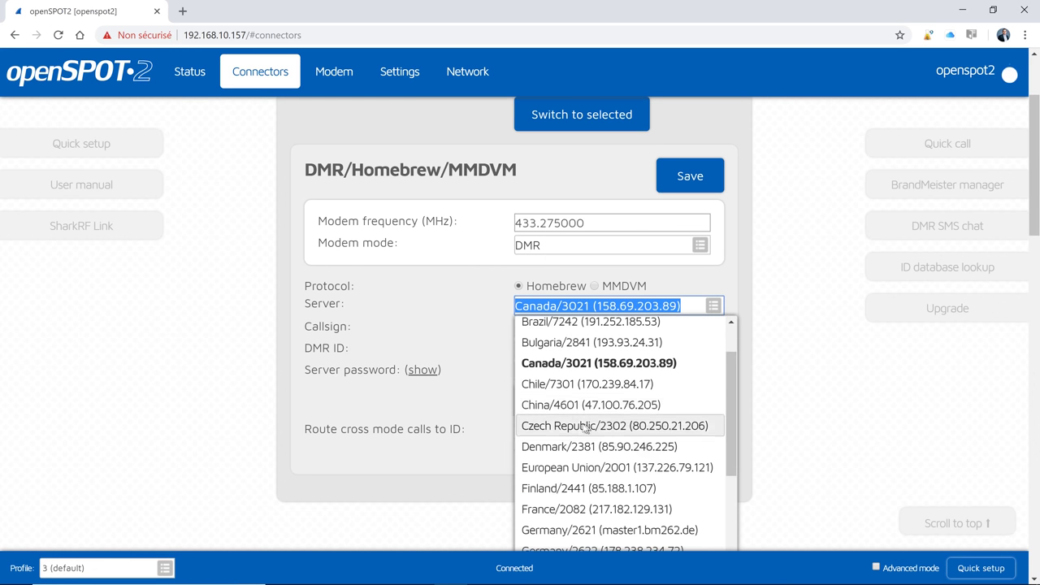
pyautogui.scroll(1, 597, 414)
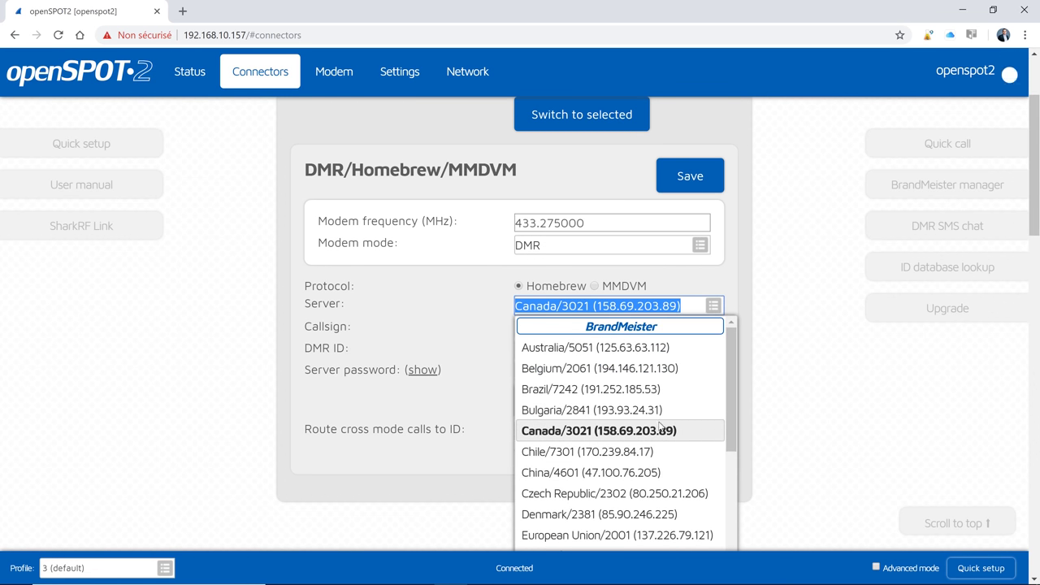
pyautogui.click(630, 301)
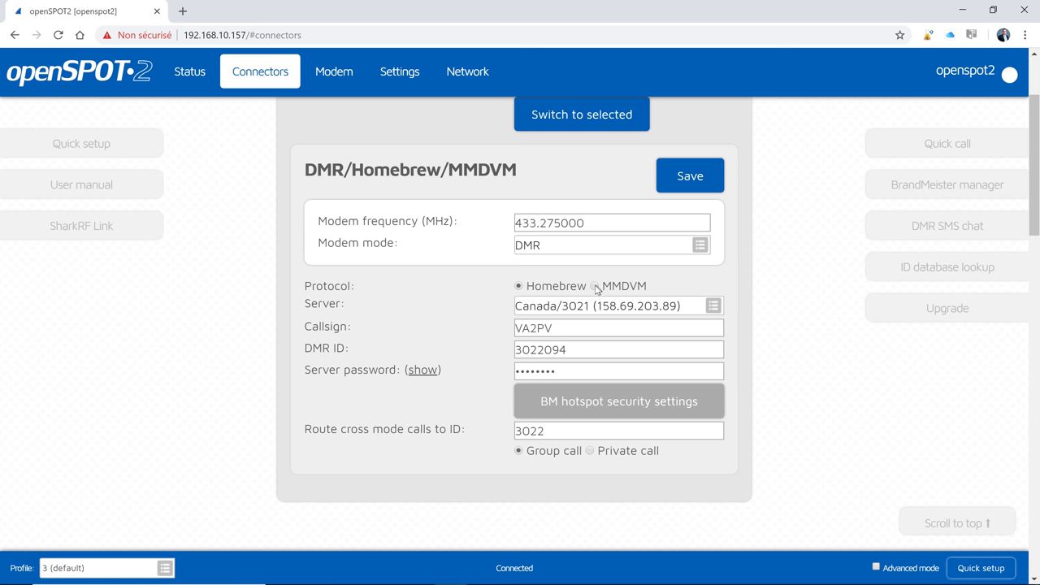
pyautogui.click(595, 287)
pyautogui.click(713, 306)
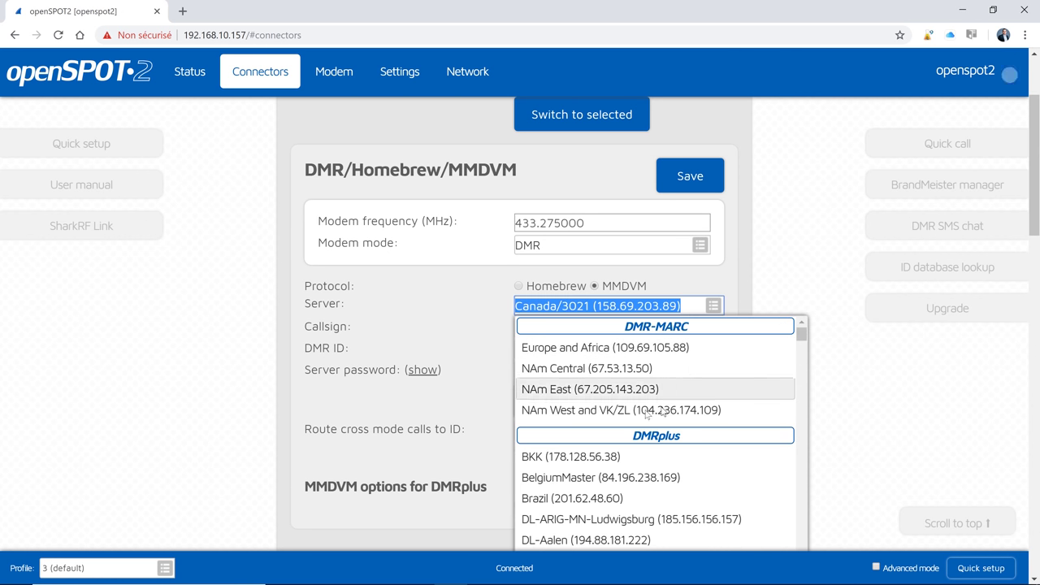
pyautogui.scroll(-2, 672, 390)
pyautogui.scroll(2, 671, 390)
pyautogui.click(776, 284)
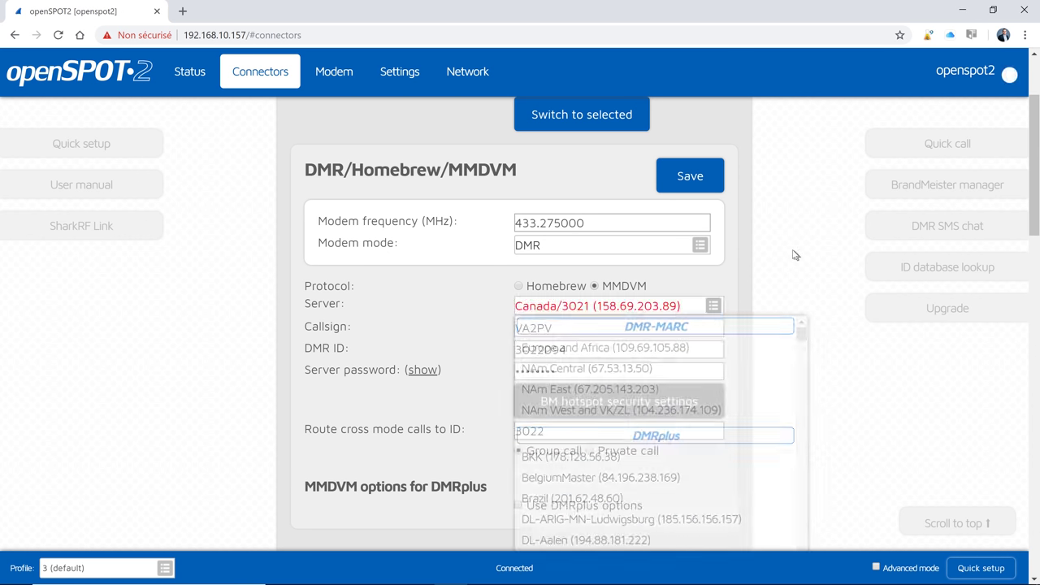
pyautogui.click(519, 287)
# Save the Homebrew/MMDVM connector settings.
pyautogui.scroll(2, 631, 311)
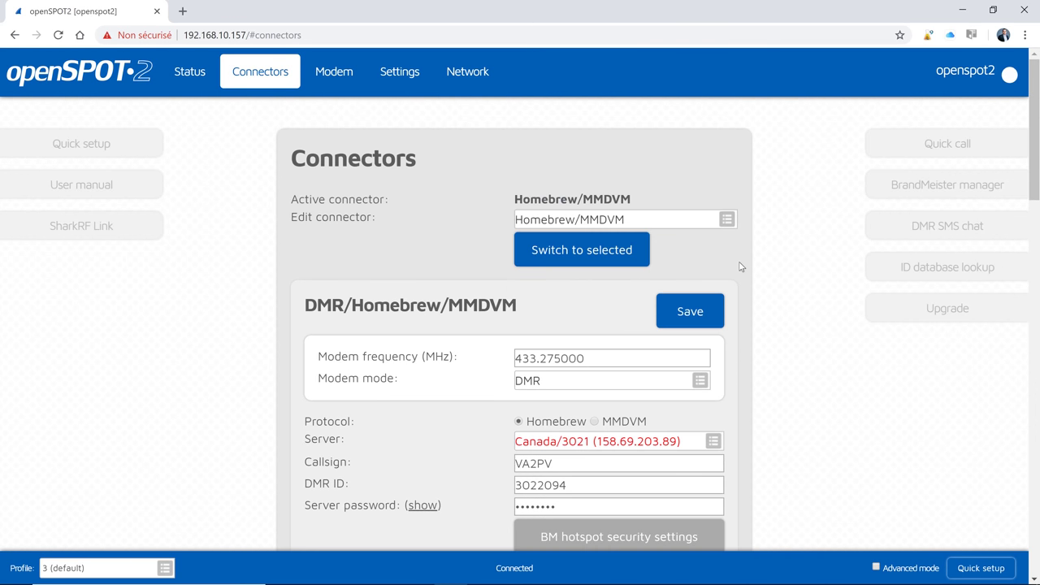
pyautogui.click(693, 309)
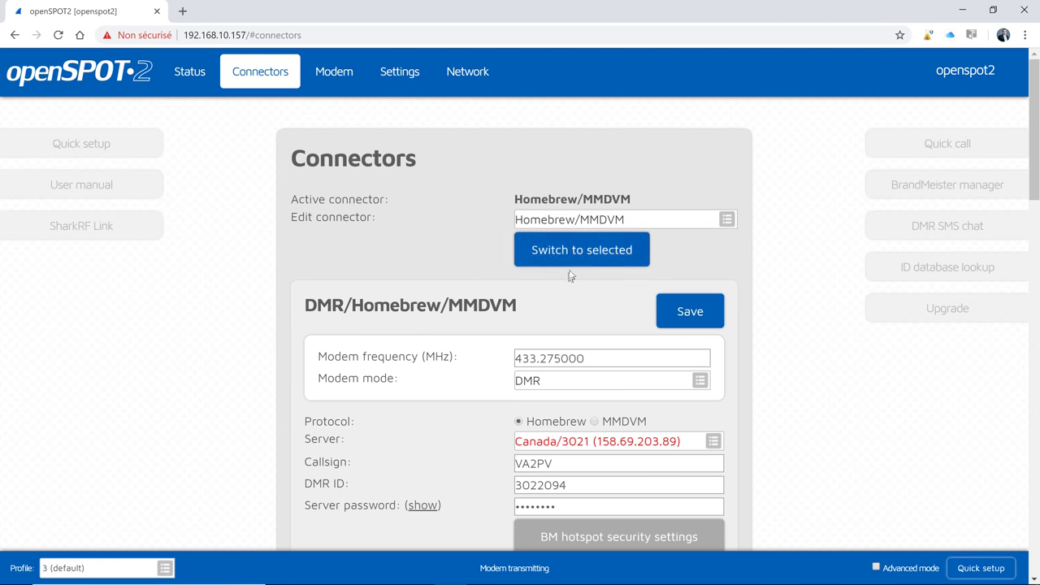
pyautogui.click(728, 220)
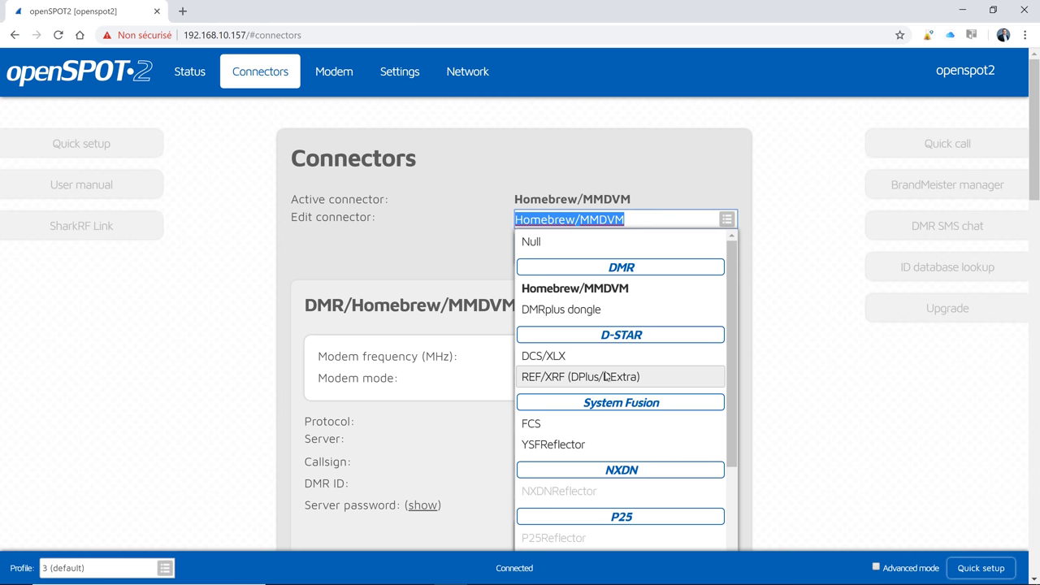
# Switch the active connector to REF/XRF (DPlus/DExtra) and list Gateways as servers.
pyautogui.click(607, 376)
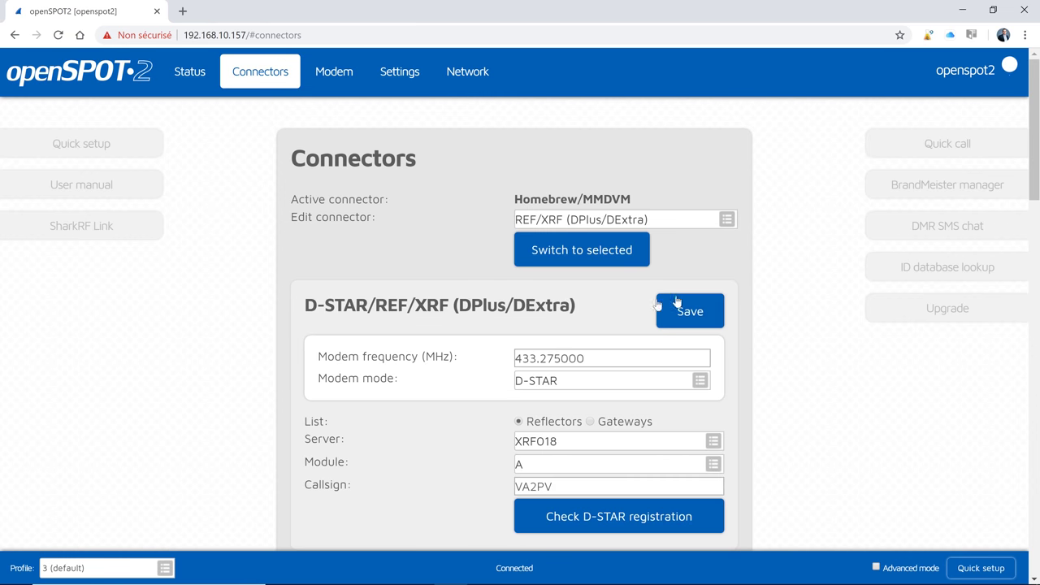
pyautogui.click(592, 249)
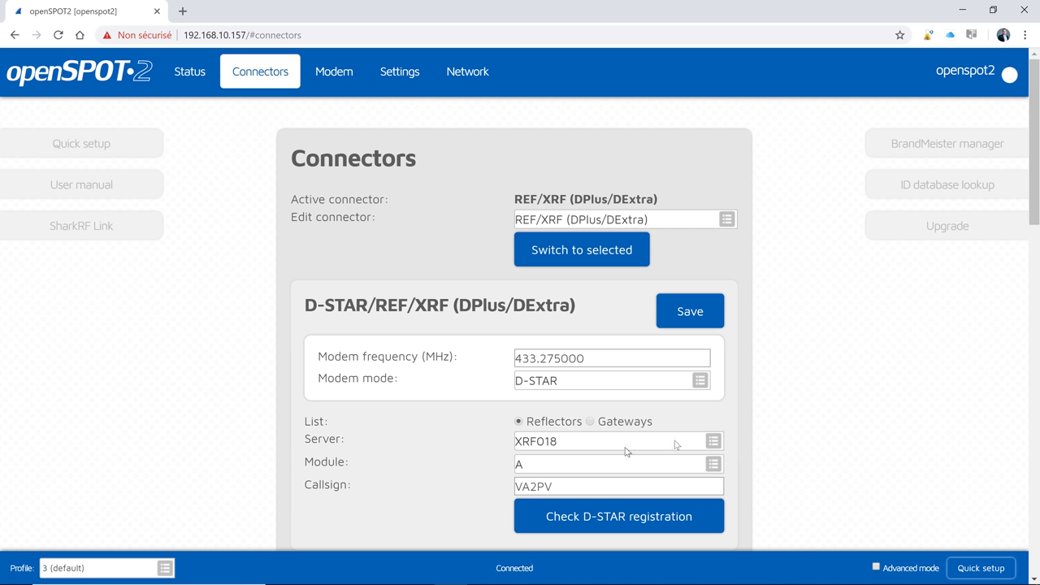
pyautogui.click(592, 422)
pyautogui.click(714, 444)
# Replace server XRF018 by searching 'VE2' and picking gateway VE2RIO.
pyautogui.click(715, 443)
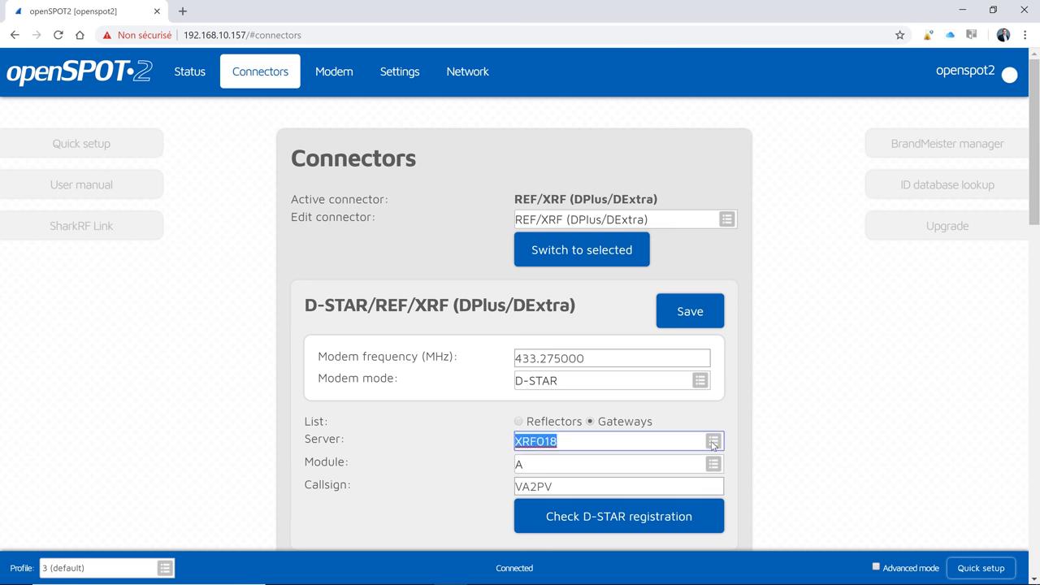
pyautogui.scroll(-3, 708, 435)
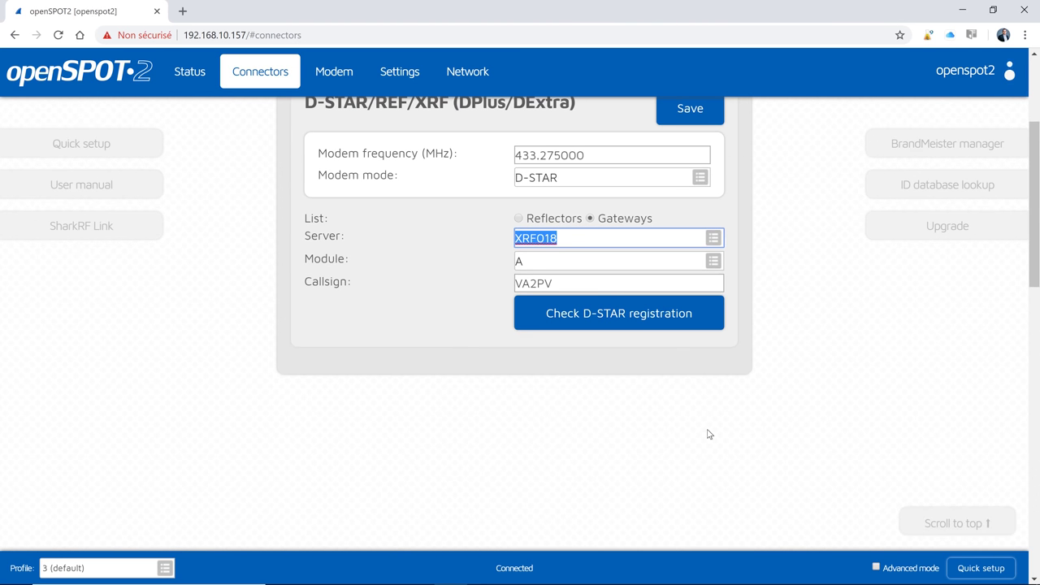
pyautogui.click(714, 239)
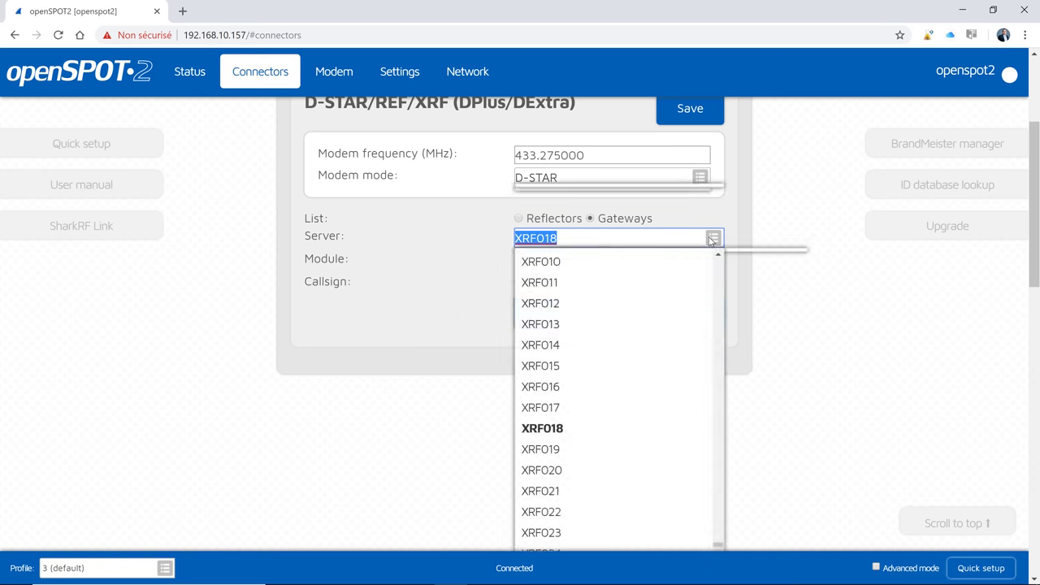
pyautogui.click(710, 238)
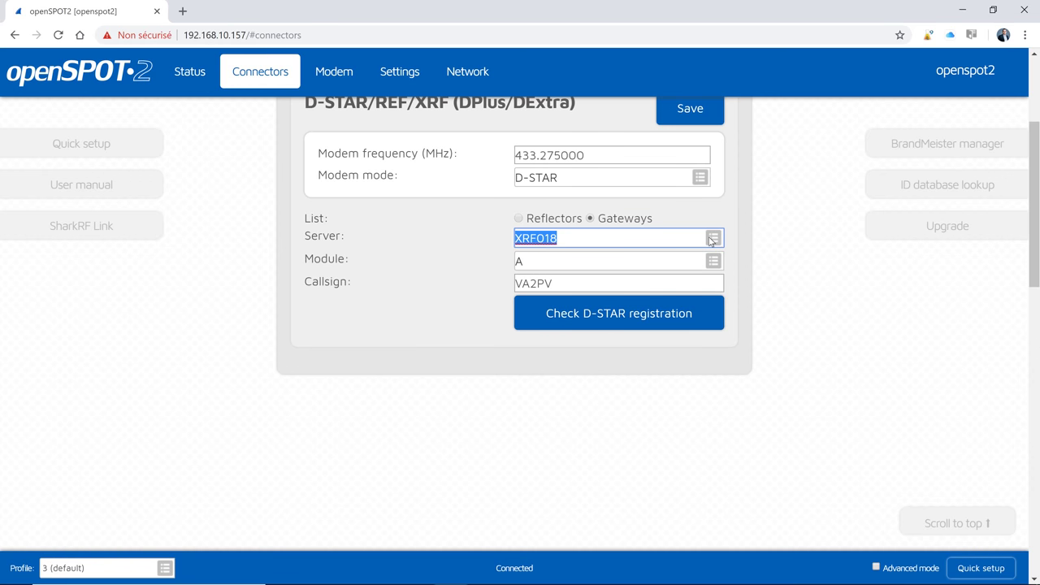
pyautogui.click(712, 238)
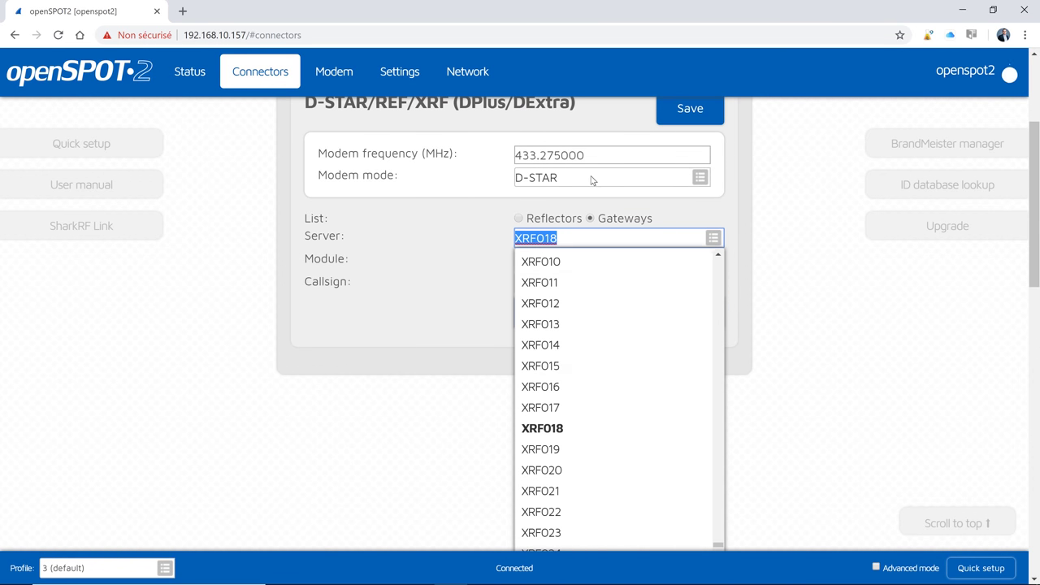
pyautogui.click(593, 180)
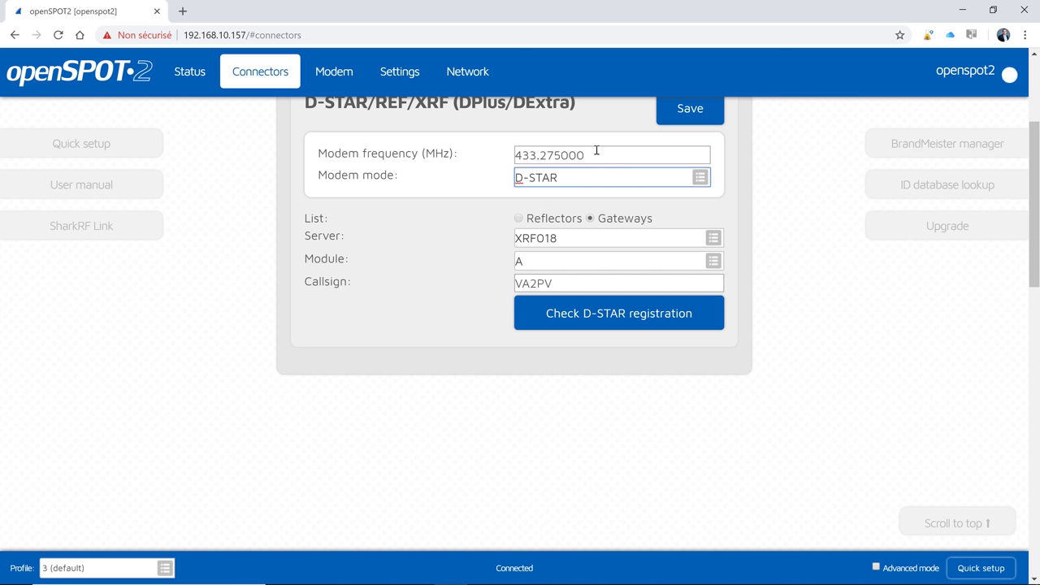
pyautogui.click(606, 160)
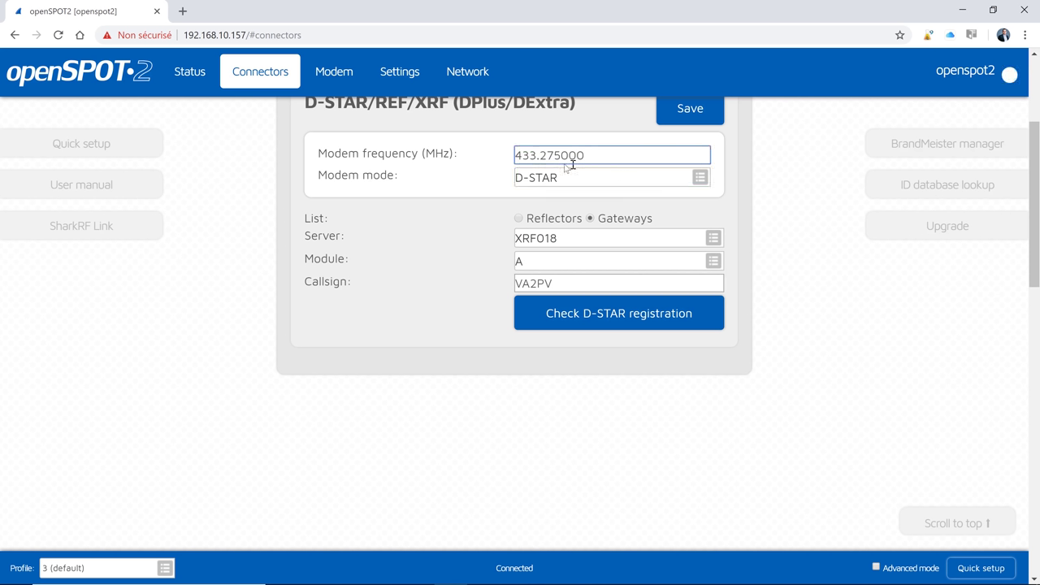
pyautogui.click(574, 241)
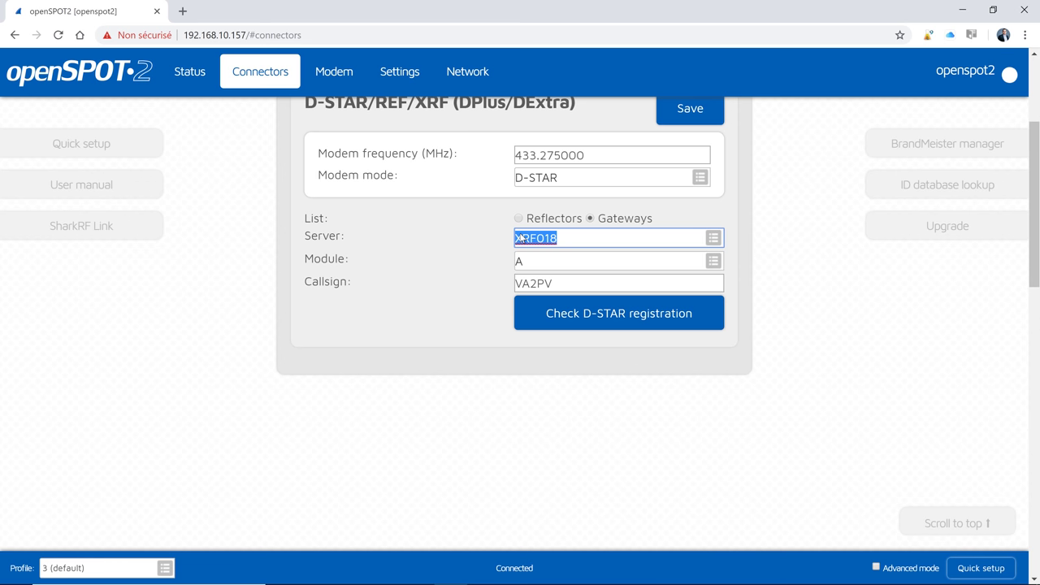
pyautogui.write('VE')
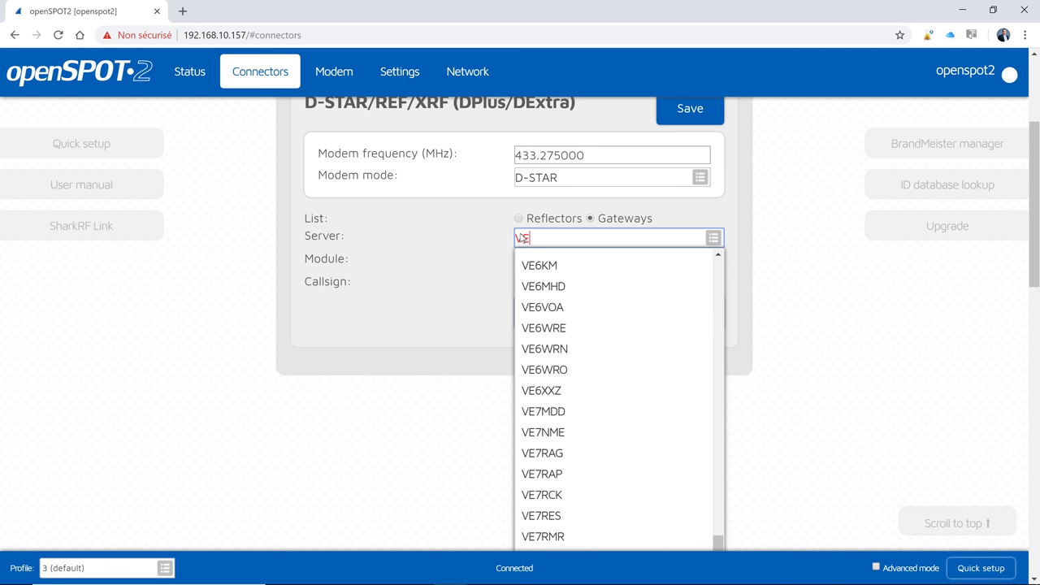
pyautogui.write('2')
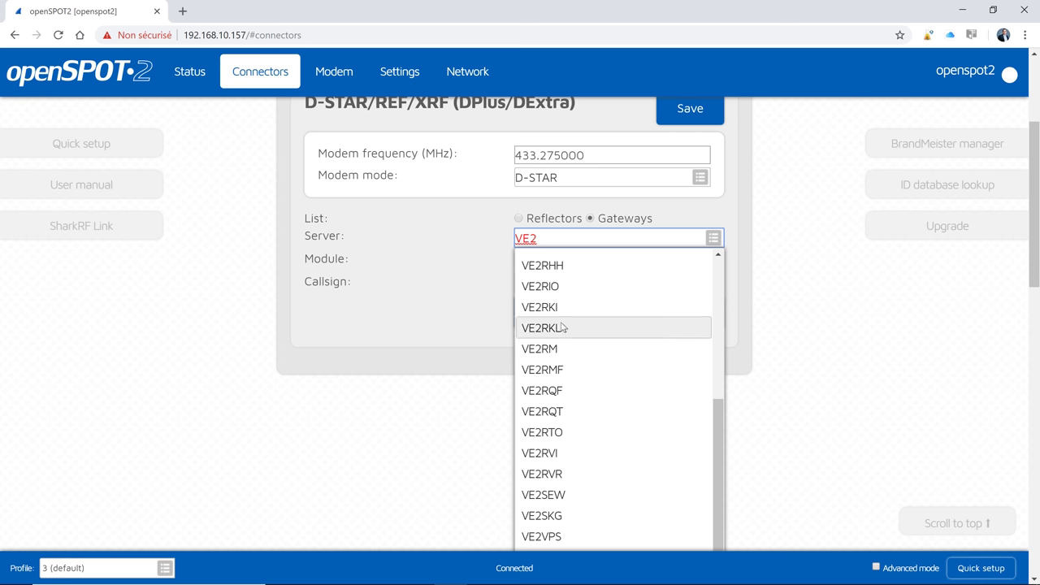
pyautogui.click(533, 285)
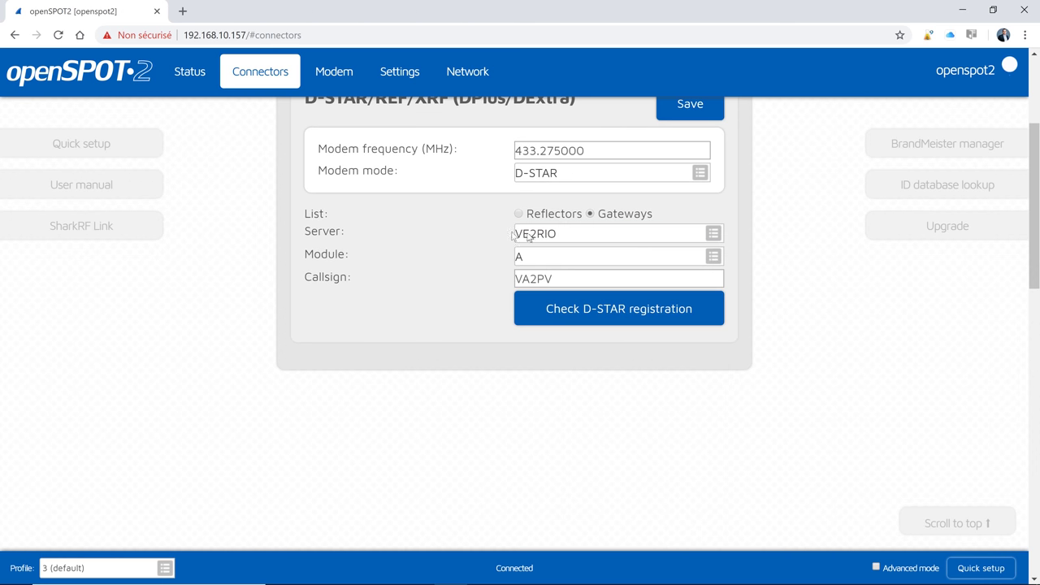
# Change the gateway server to VE2VPS and set the module to B.
pyautogui.click(715, 254)
pyautogui.click(435, 292)
pyautogui.click(641, 239)
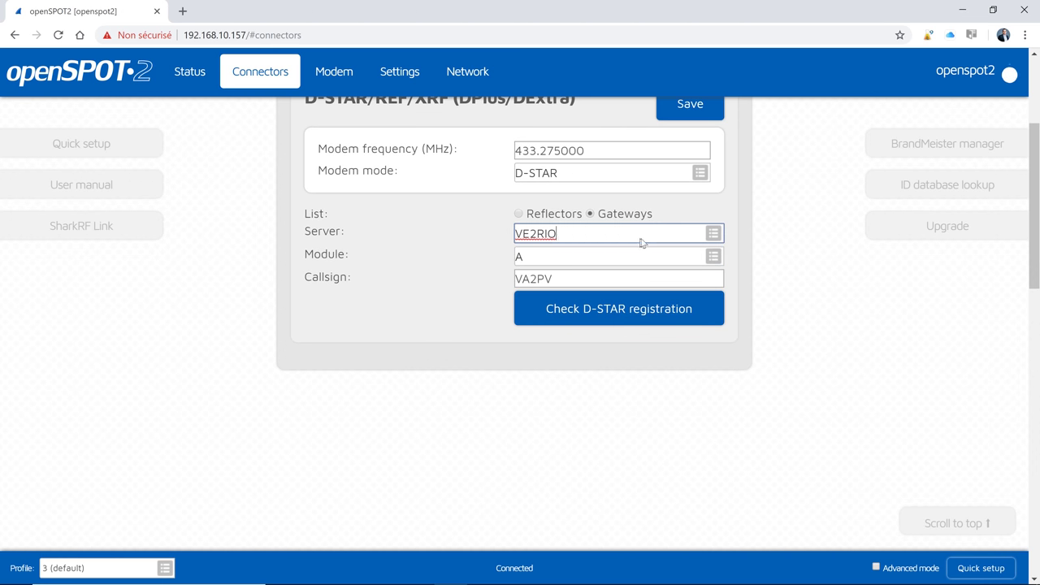
pyautogui.click(713, 234)
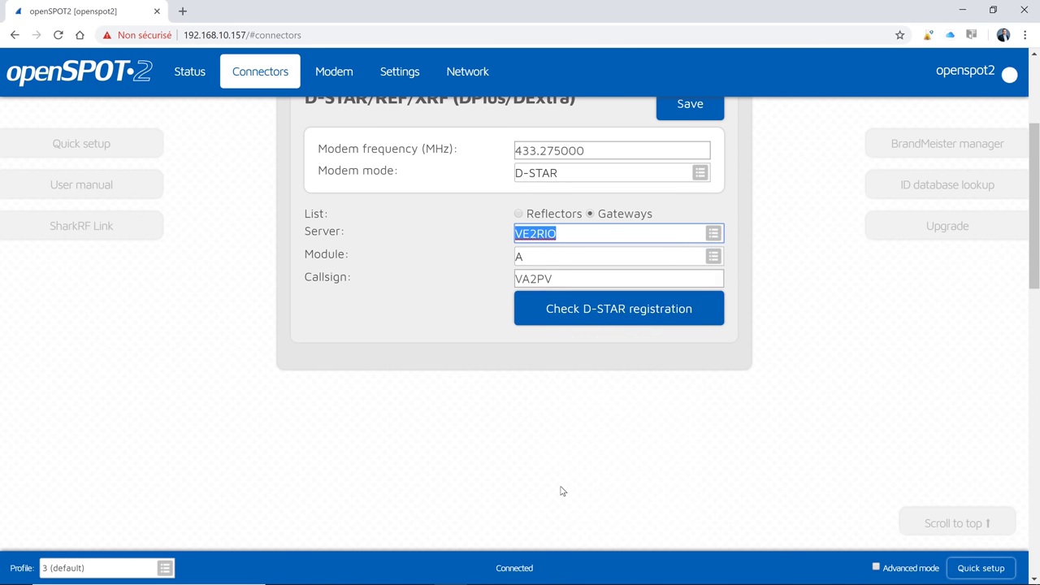
pyautogui.scroll(3, 564, 492)
pyautogui.scroll(-1, 564, 490)
pyautogui.scroll(-5, 564, 488)
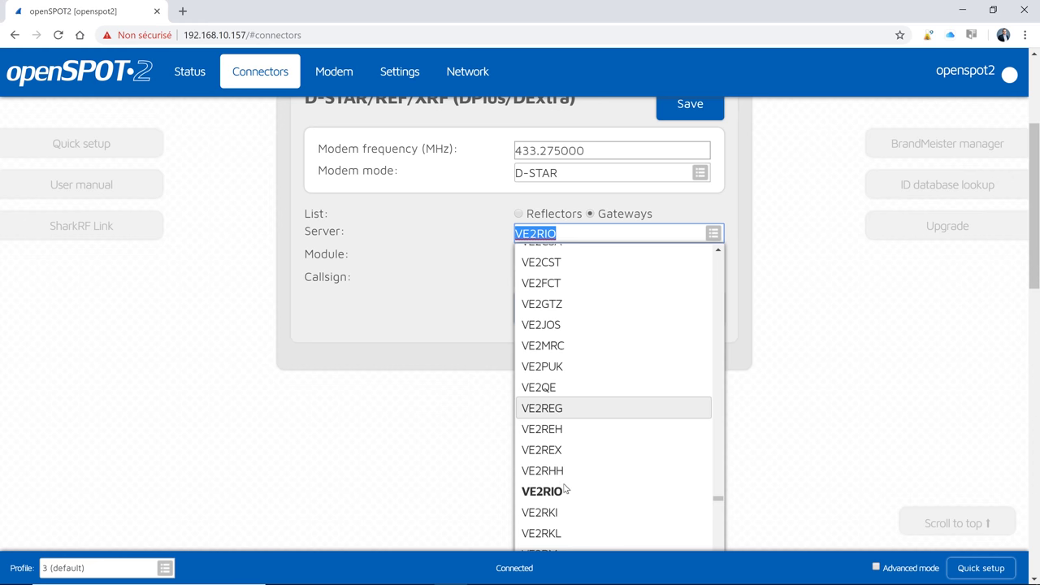
pyautogui.scroll(-3, 565, 489)
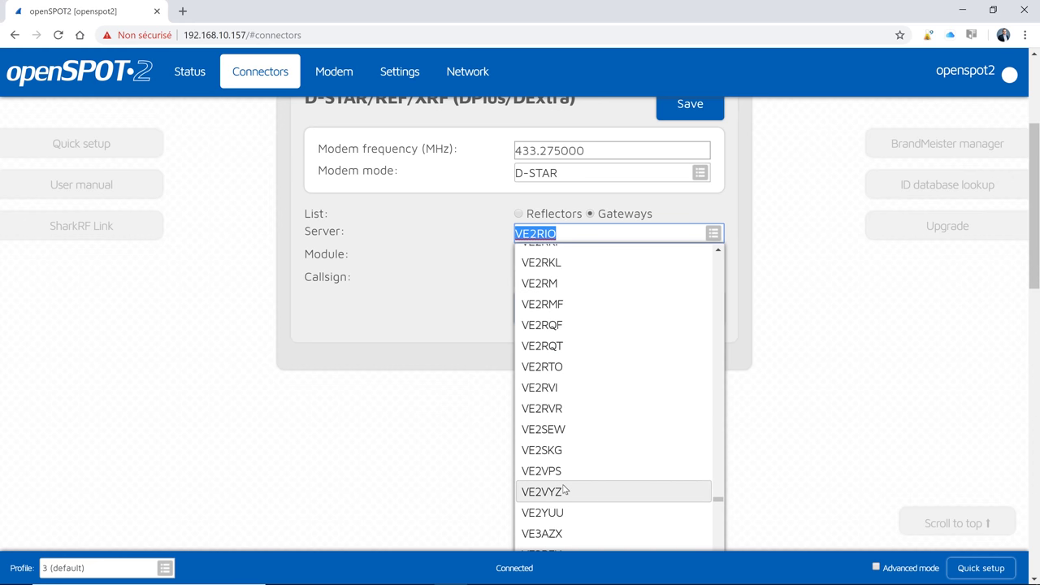
pyautogui.click(601, 468)
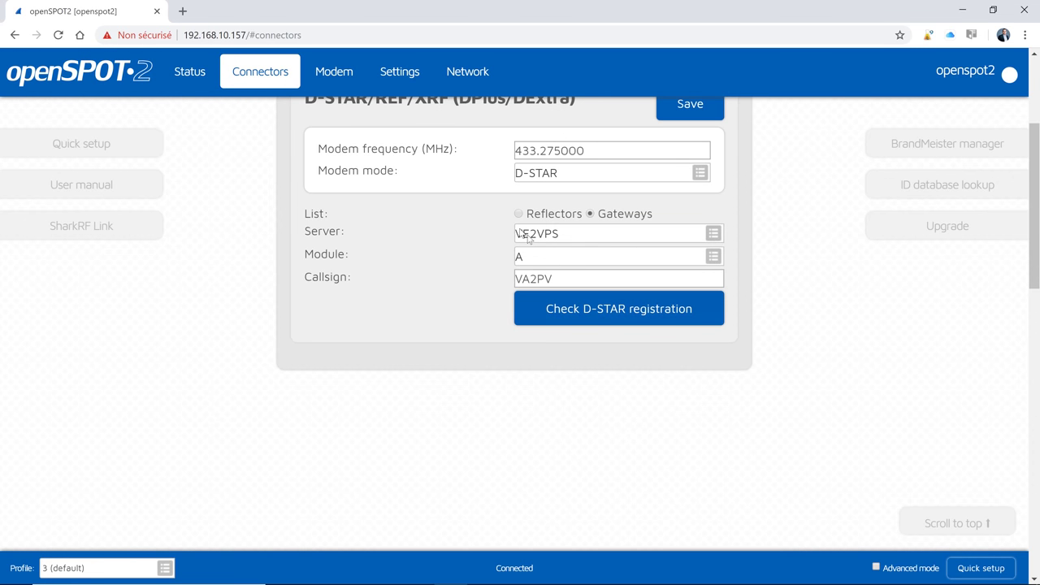
pyautogui.click(688, 262)
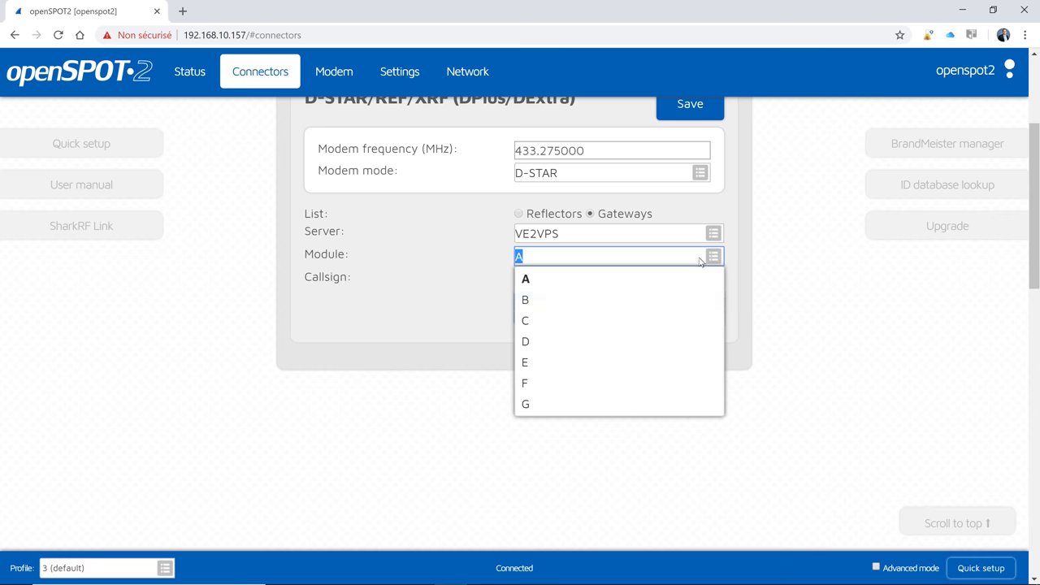
pyautogui.click(545, 301)
pyautogui.scroll(2, 752, 349)
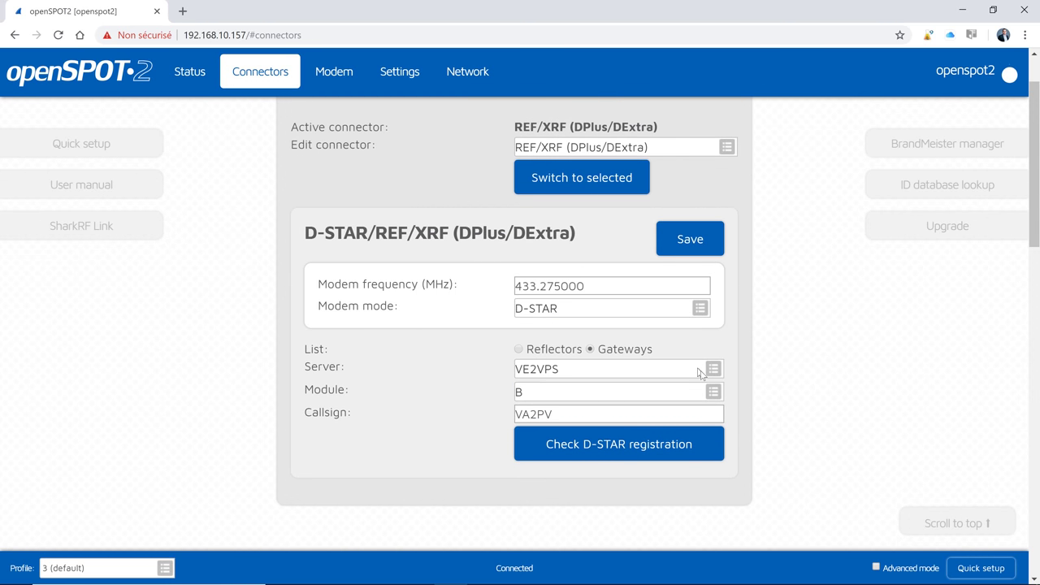
# Switch back to Reflectors and choose XRF038 with module A.
pyautogui.click(518, 350)
pyautogui.click(618, 369)
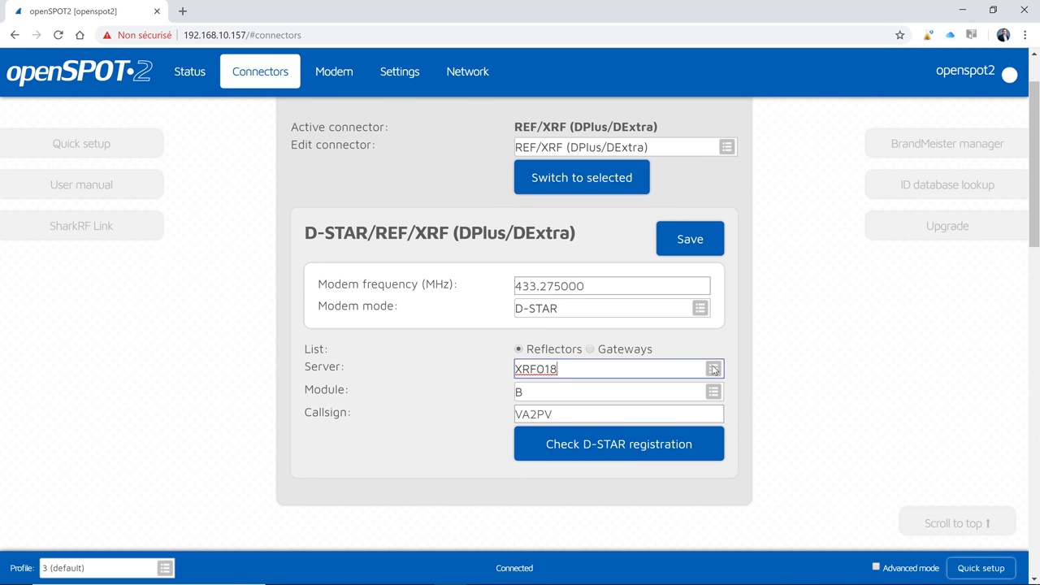
pyautogui.scroll(-3, 594, 464)
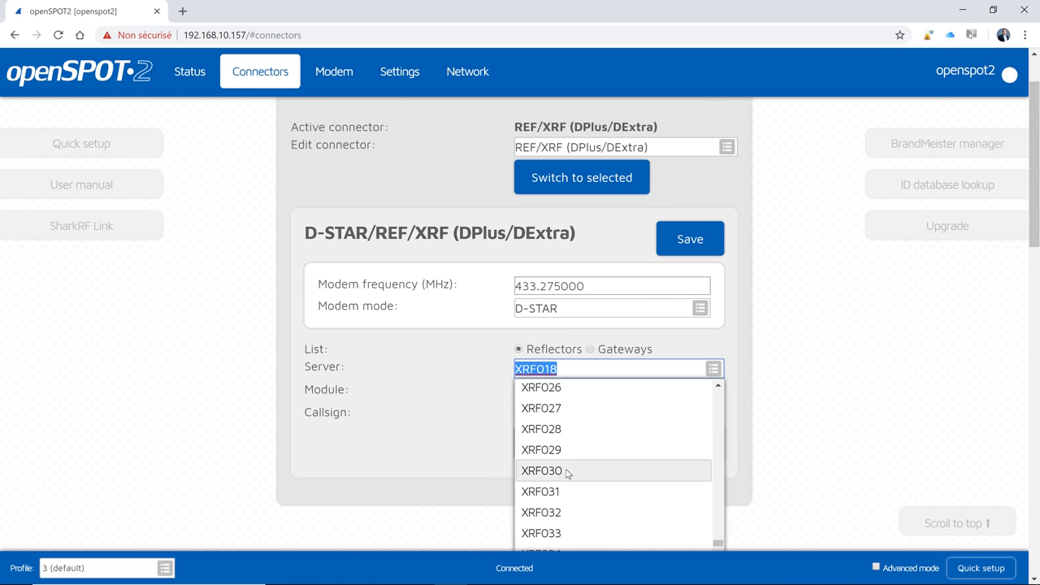
pyautogui.scroll(-2, 578, 498)
pyautogui.click(575, 504)
pyautogui.scroll(-2, 383, 455)
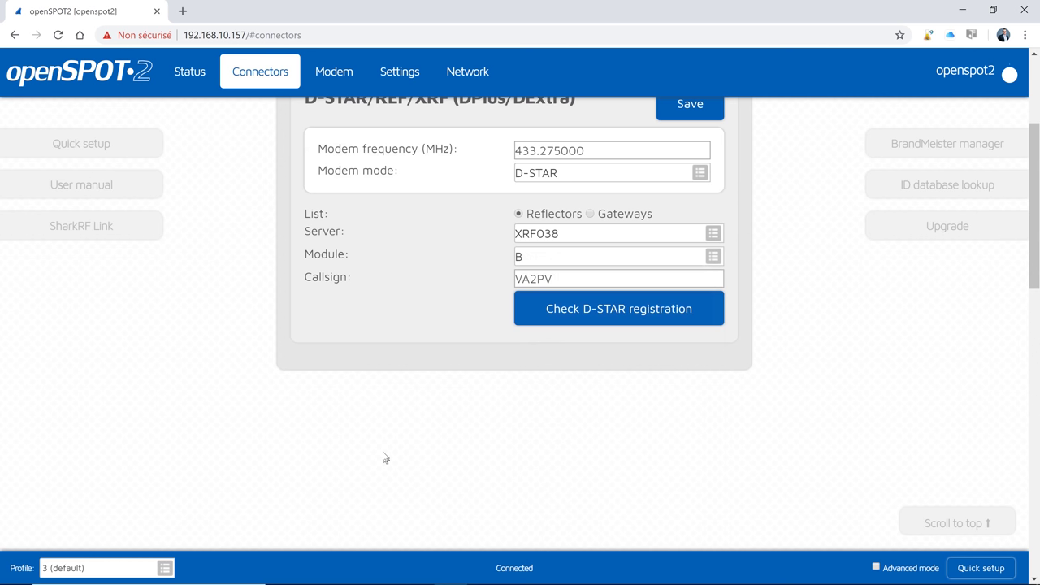
pyautogui.click(560, 257)
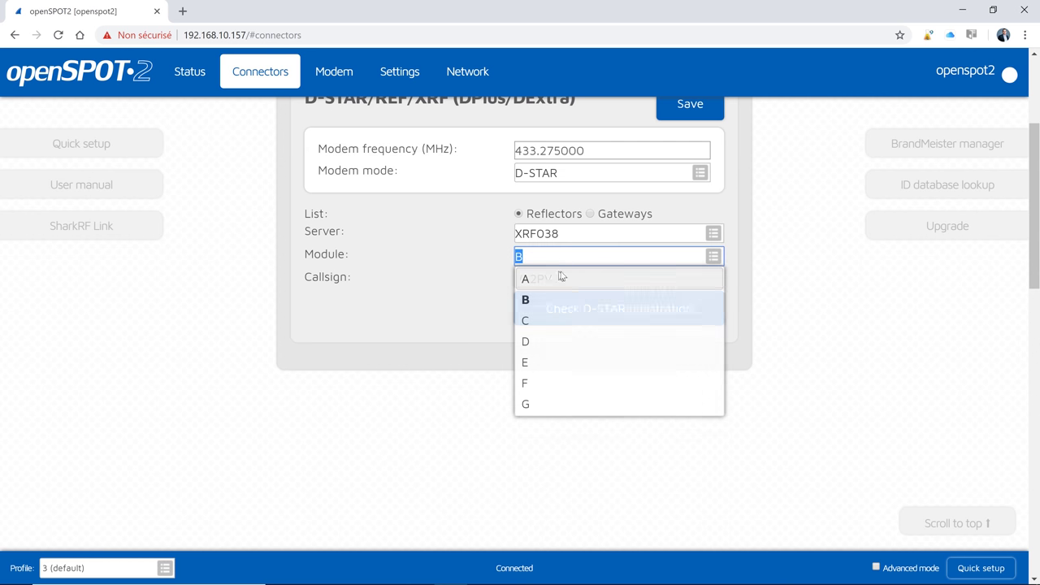
pyautogui.click(557, 275)
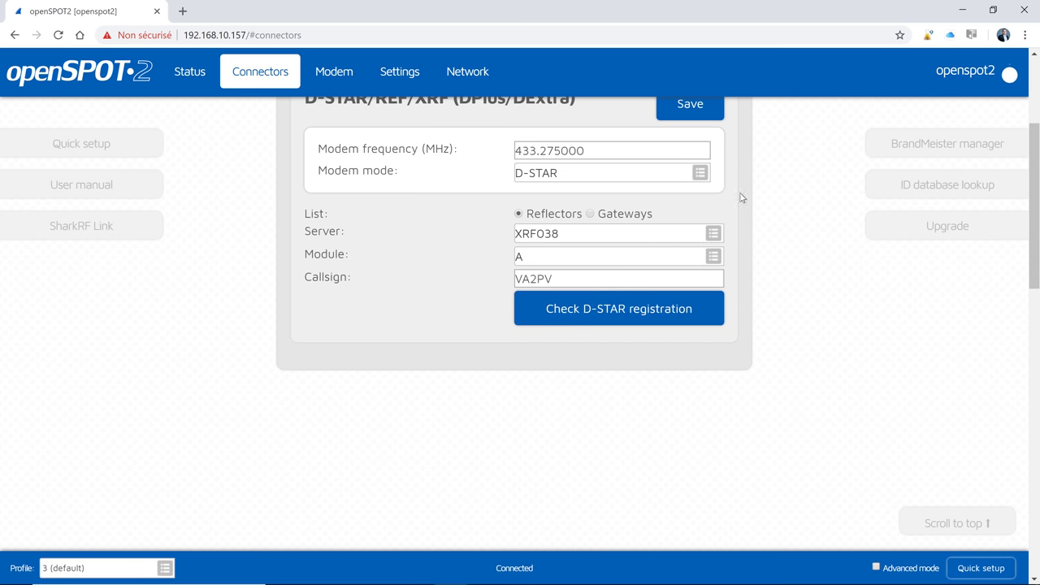
# Save the REF/XRF connector settings and verify the callsign's D-STAR registration.
pyautogui.scroll(1, 719, 205)
pyautogui.click(713, 169)
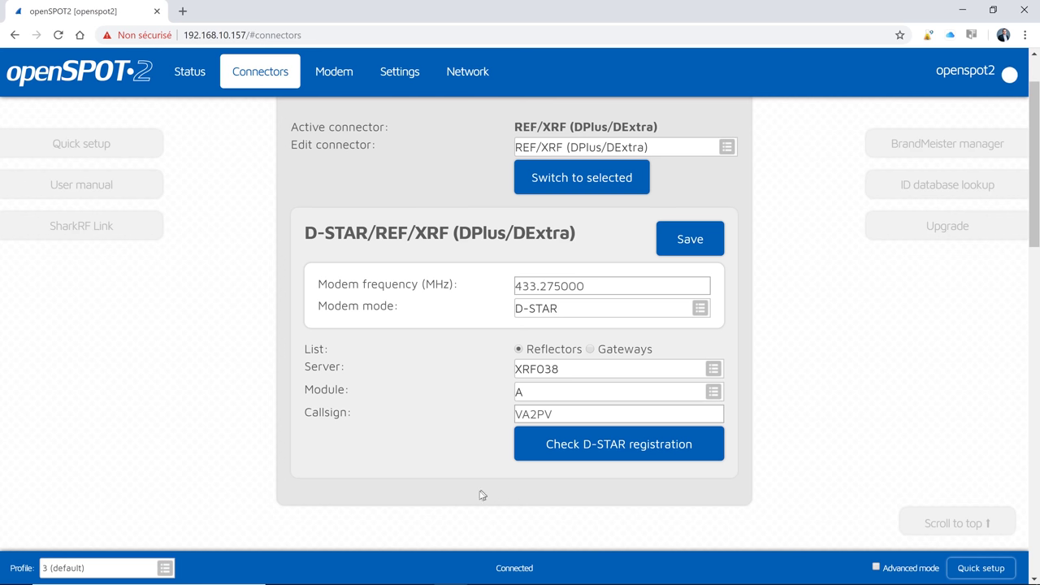
pyautogui.click(617, 444)
pyautogui.scroll(2, 342, 548)
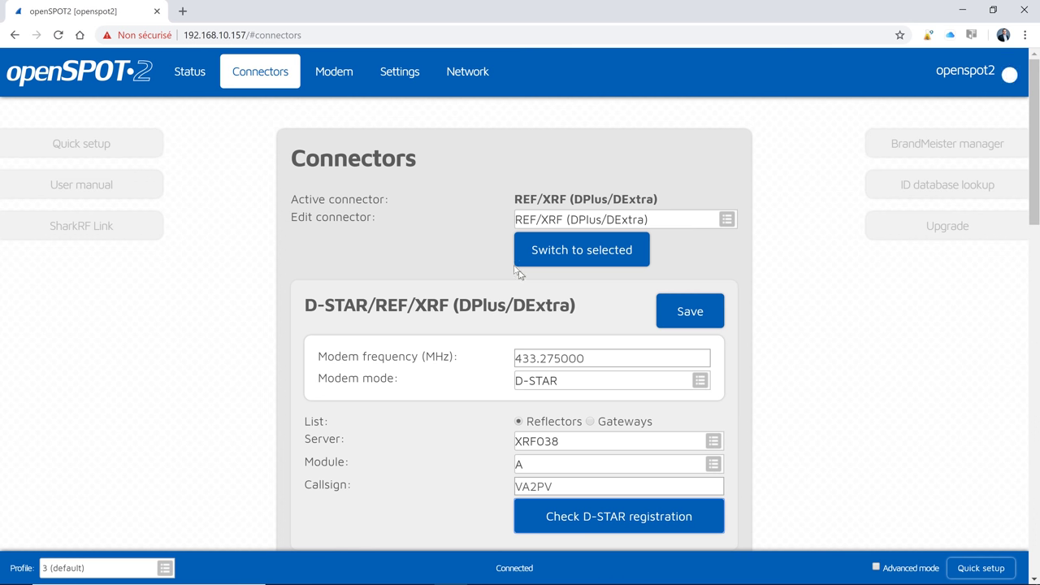
# Review the Modem page's available modes without leaving D-STAR, then scroll past Frequency and CW ID.
pyautogui.click(335, 75)
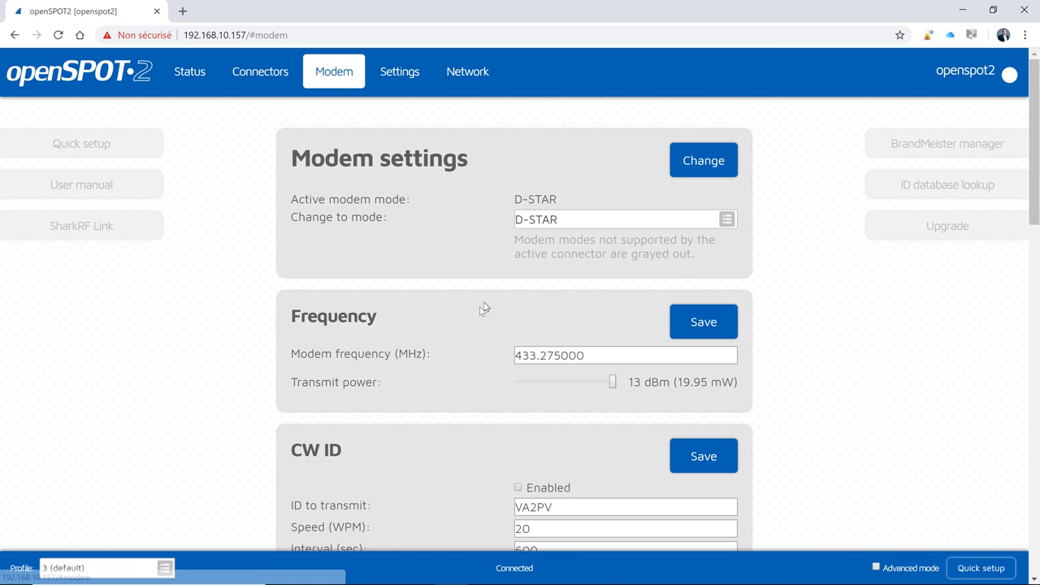
pyautogui.click(737, 220)
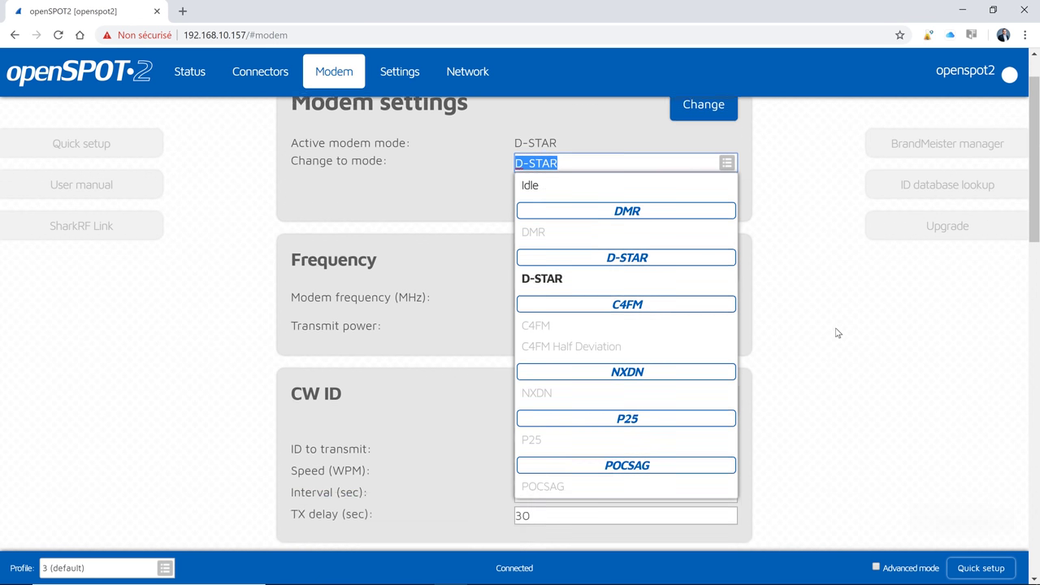
pyautogui.click(836, 332)
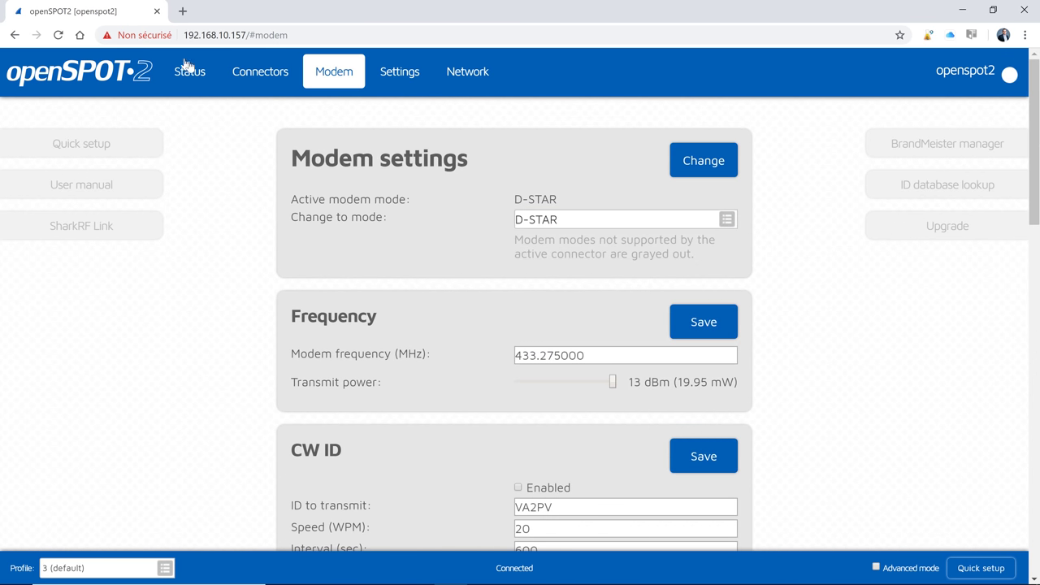
pyautogui.scroll(-3, 419, 339)
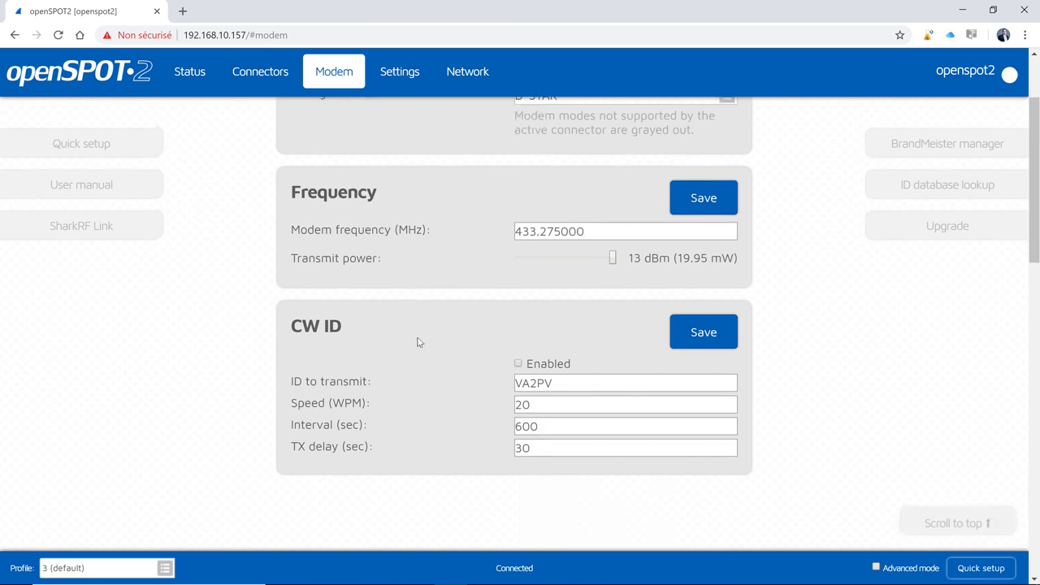
pyautogui.scroll(2, 438, 341)
pyautogui.scroll(1, 444, 340)
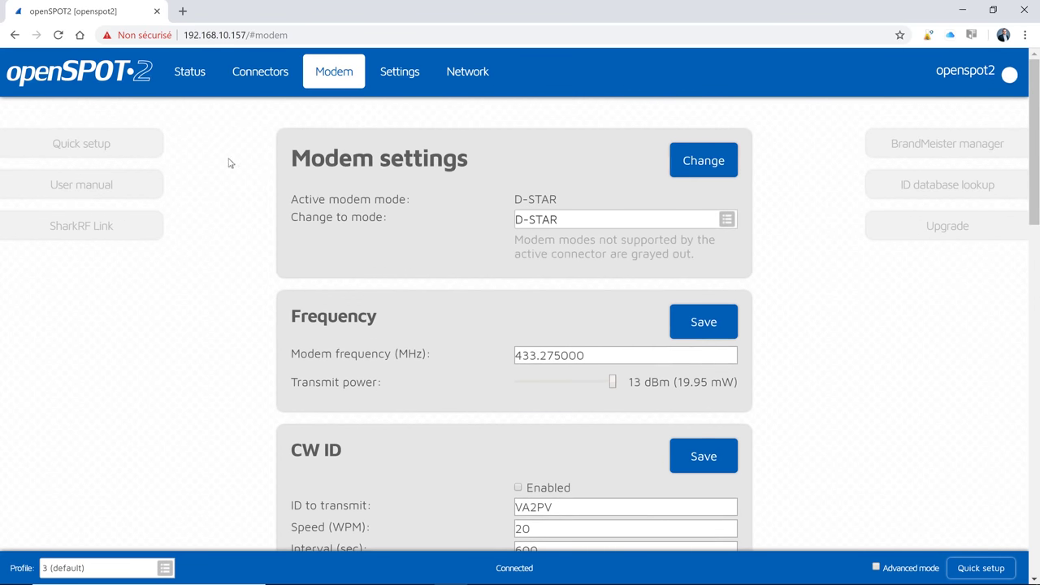
# Scroll through all Settings page cards, highlighting the QTH locator value JJ00AA.
pyautogui.click(412, 73)
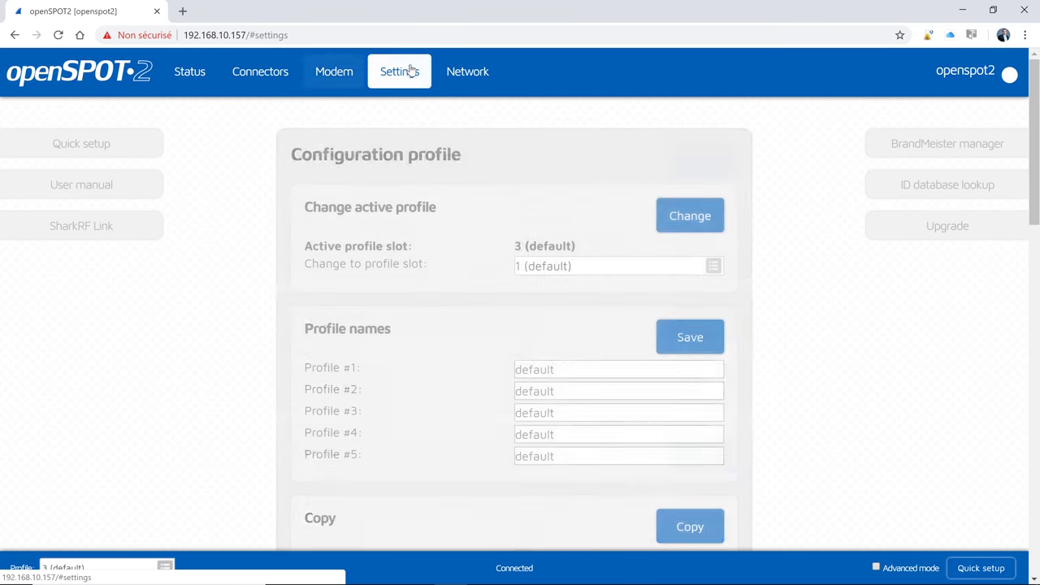
pyautogui.scroll(-1, 446, 303)
pyautogui.scroll(-1, 438, 309)
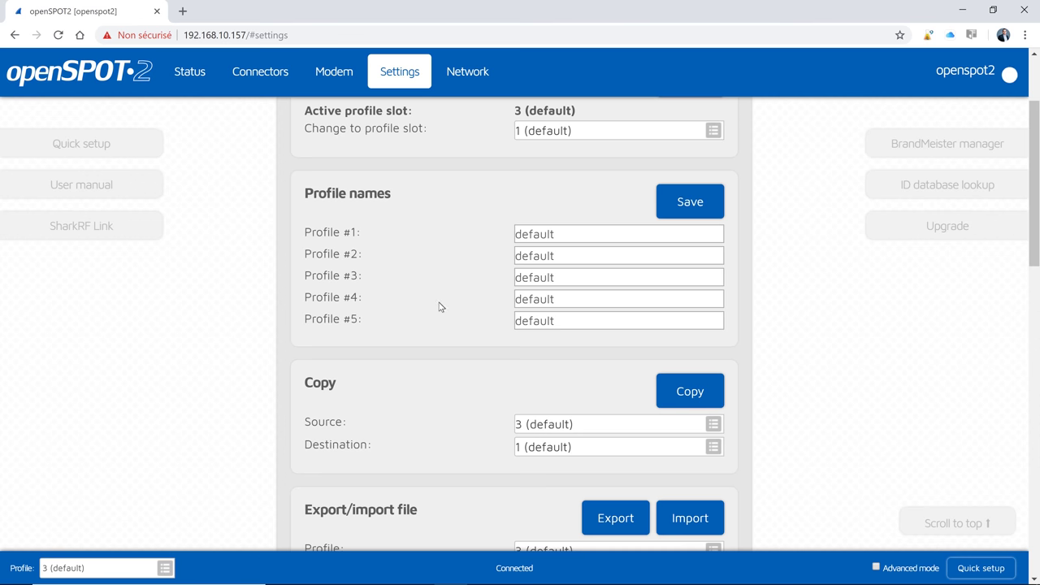
pyautogui.scroll(-4, 439, 307)
pyautogui.scroll(-3, 436, 326)
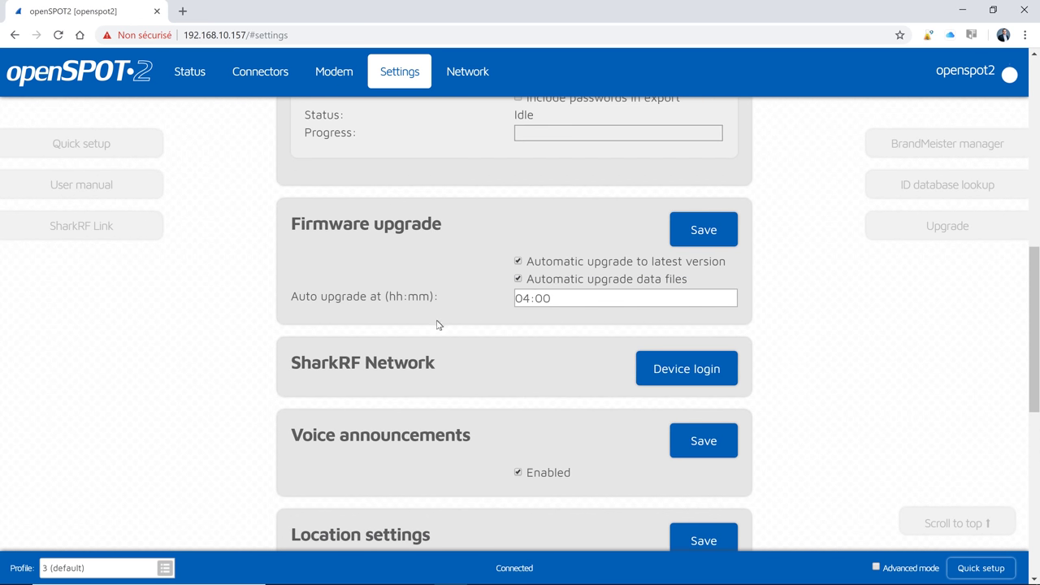
pyautogui.scroll(-1, 435, 326)
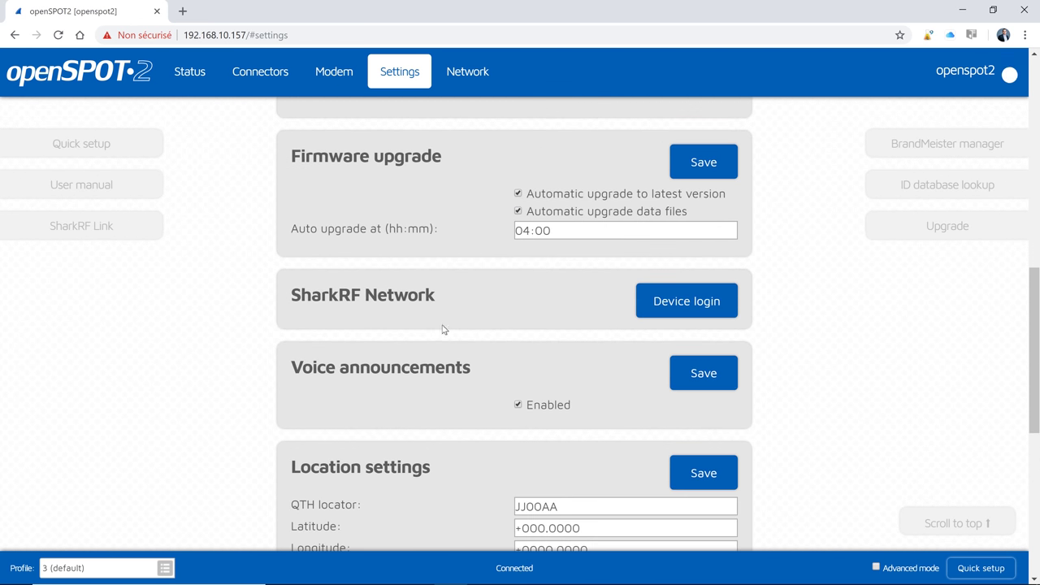
pyautogui.scroll(-2, 438, 329)
pyautogui.scroll(-4, 439, 333)
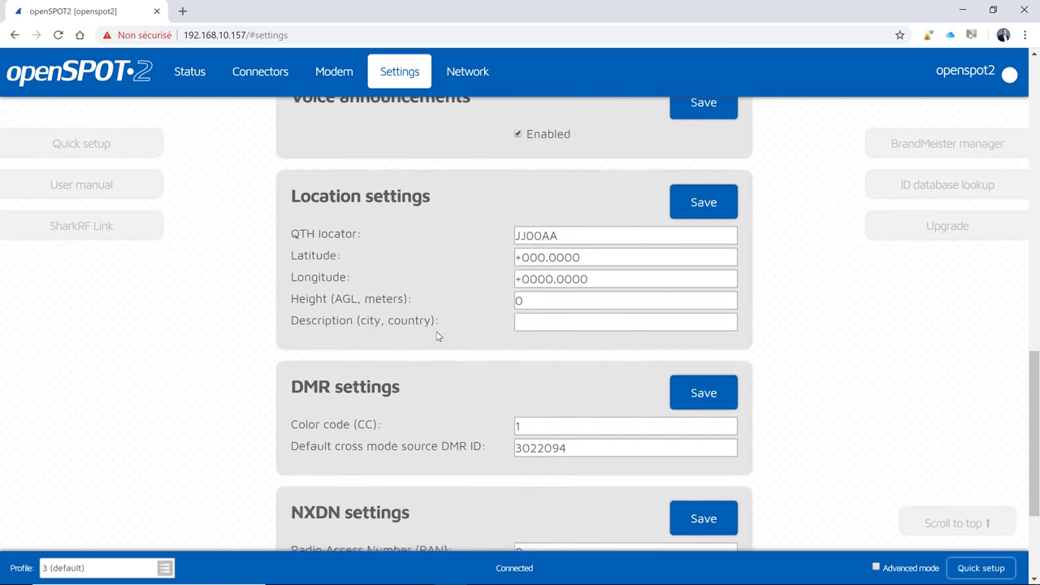
pyautogui.moveTo(567, 170); pyautogui.dragTo(456, 184)
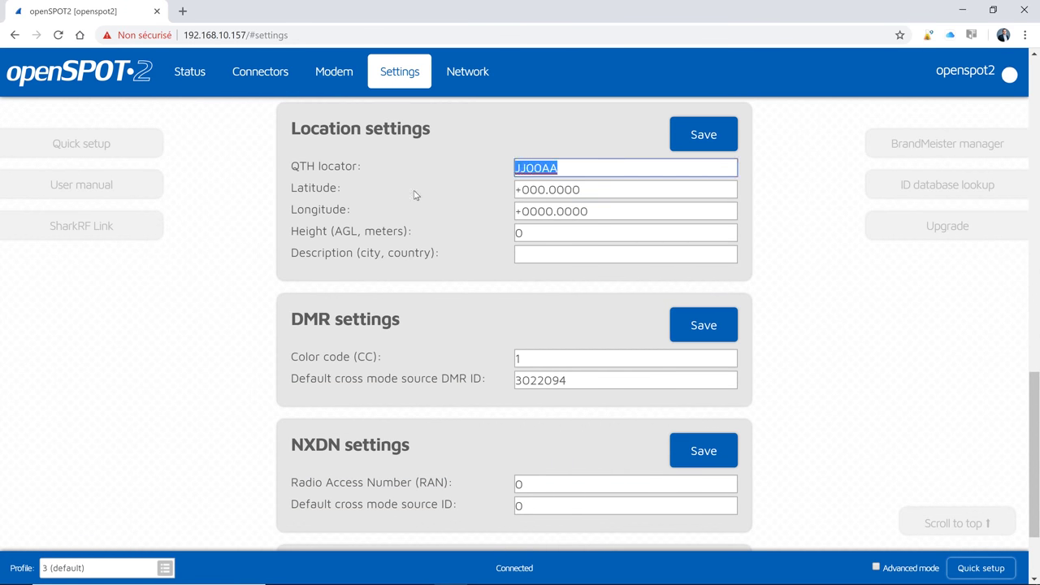
pyautogui.scroll(-2, 404, 260)
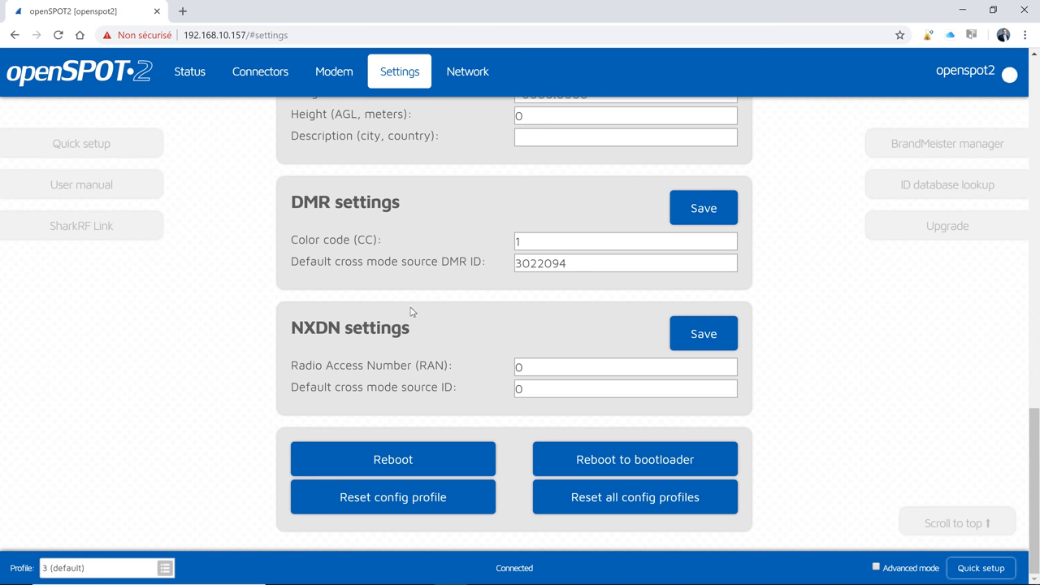
# Turn on Advanced mode to inspect the extra settings, then turn it back off.
pyautogui.click(876, 568)
pyautogui.scroll(-8, 784, 351)
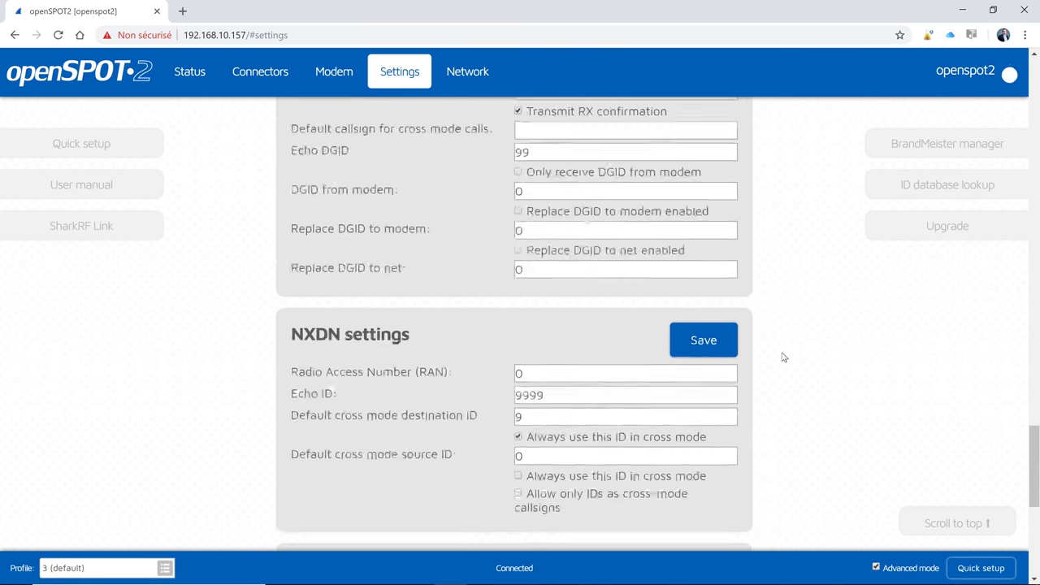
pyautogui.scroll(-5, 783, 357)
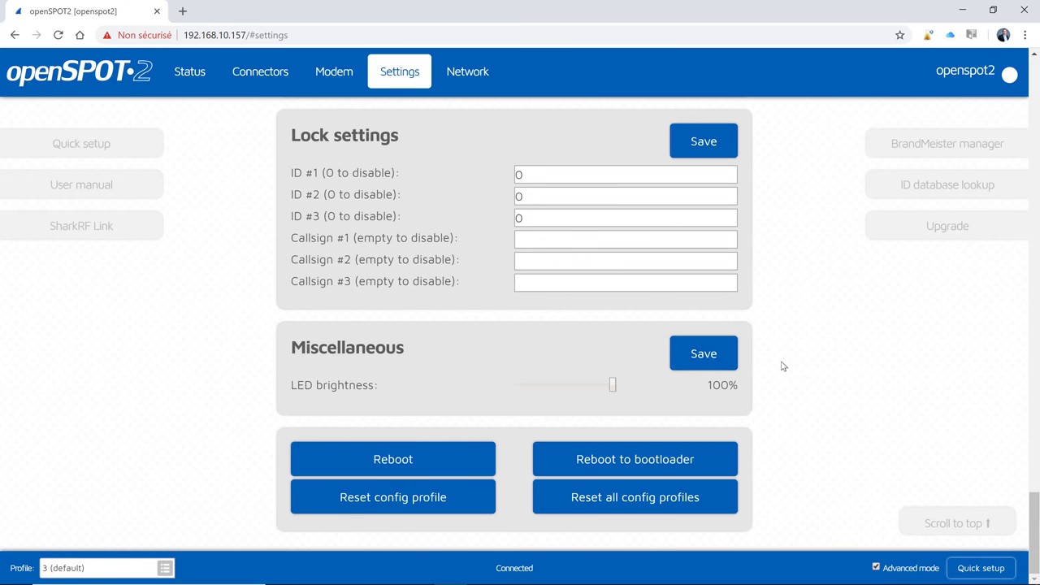
pyautogui.scroll(20, 783, 366)
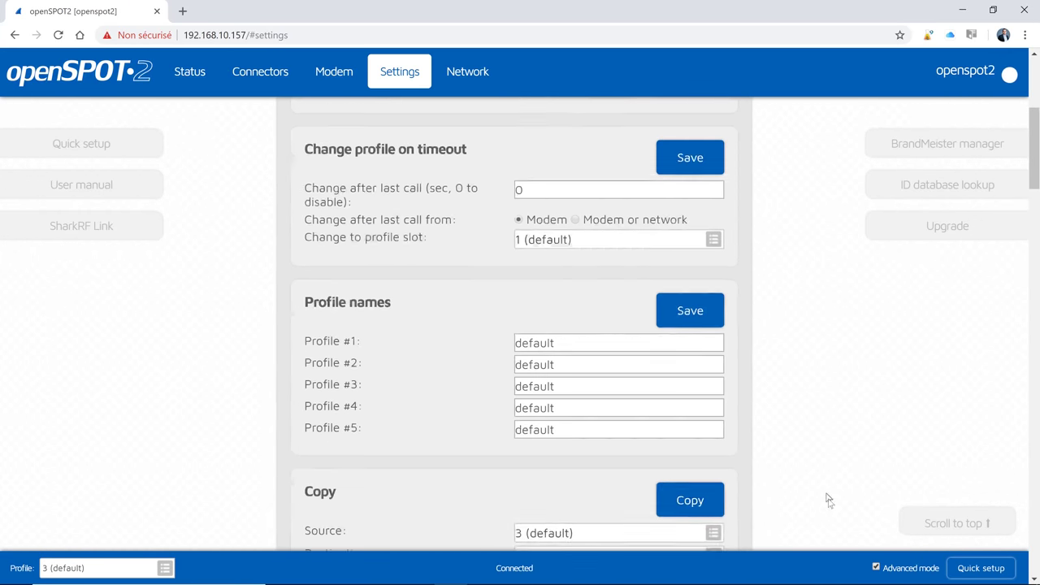
pyautogui.scroll(1, 829, 500)
pyautogui.click(878, 569)
pyautogui.scroll(3, 813, 357)
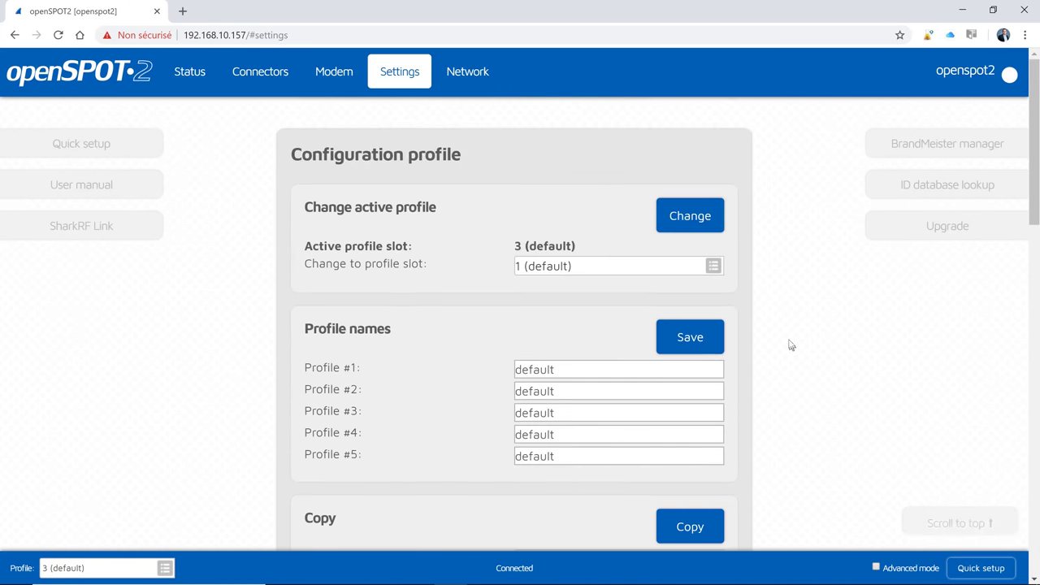
pyautogui.click(470, 86)
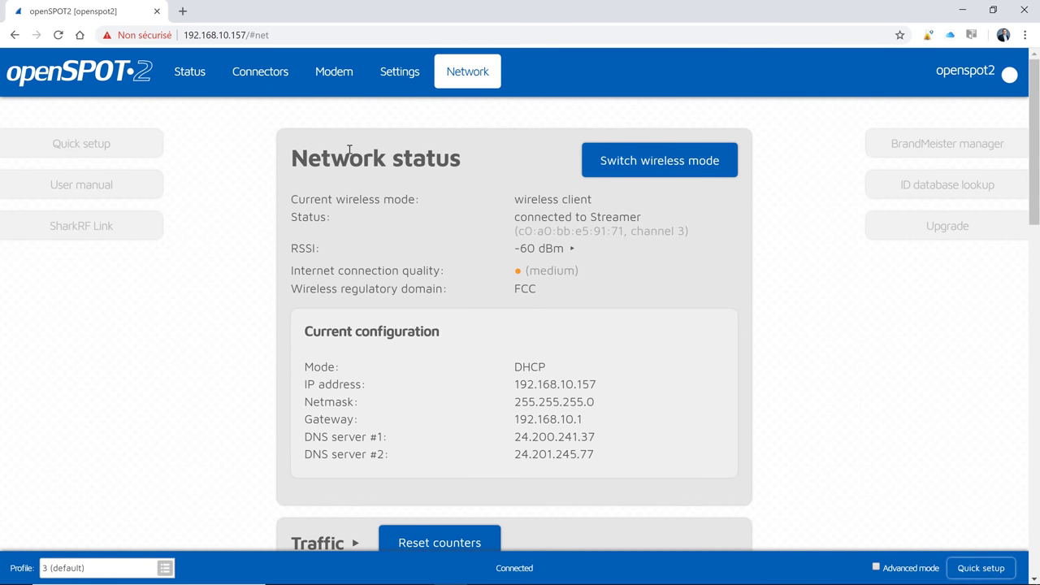
# Scroll through the Network page's current configuration and Traffic counters sections.
pyautogui.scroll(-1, 349, 177)
pyautogui.scroll(1, 351, 176)
pyautogui.scroll(-1, 389, 246)
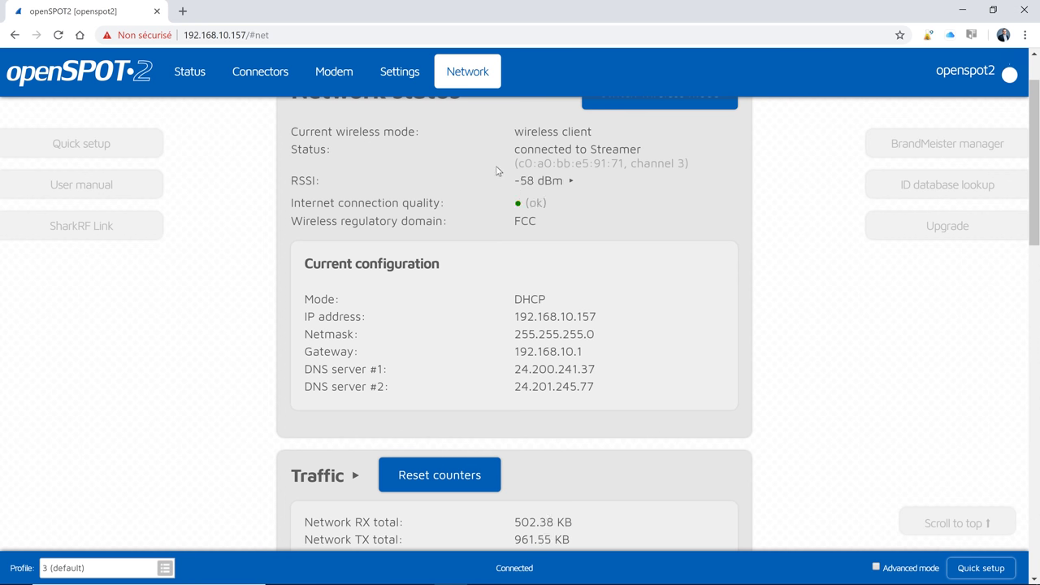
pyautogui.scroll(-1, 326, 293)
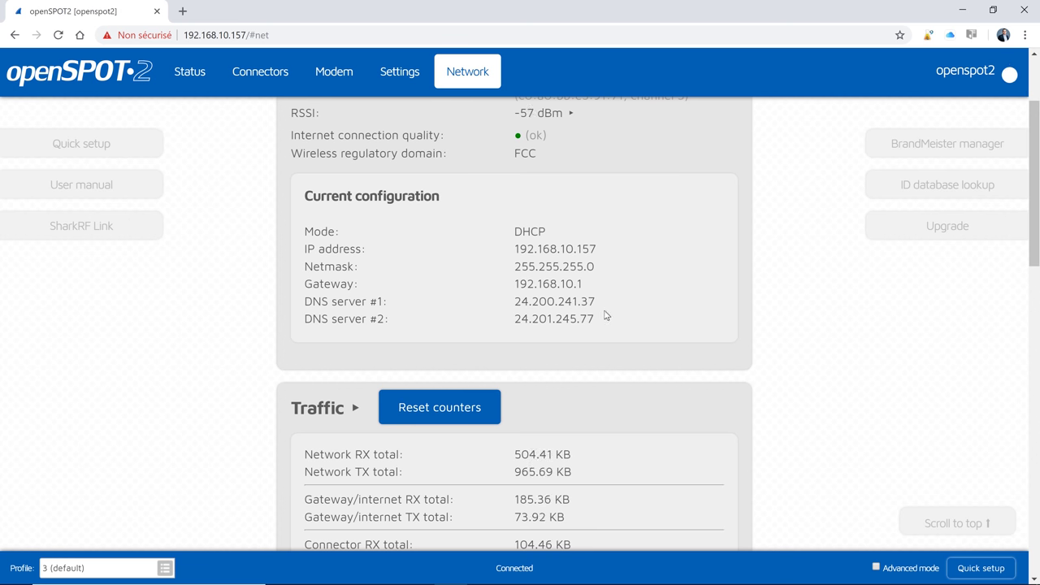
# Enable Advanced mode and scroll through the extra Network settings sections.
pyautogui.click(885, 567)
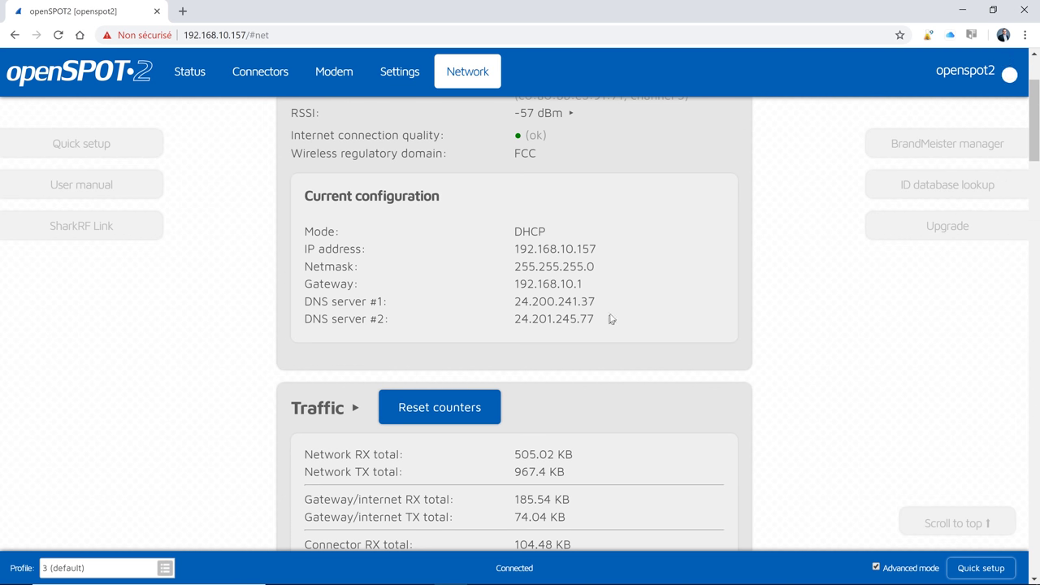
pyautogui.scroll(-5, 704, 325)
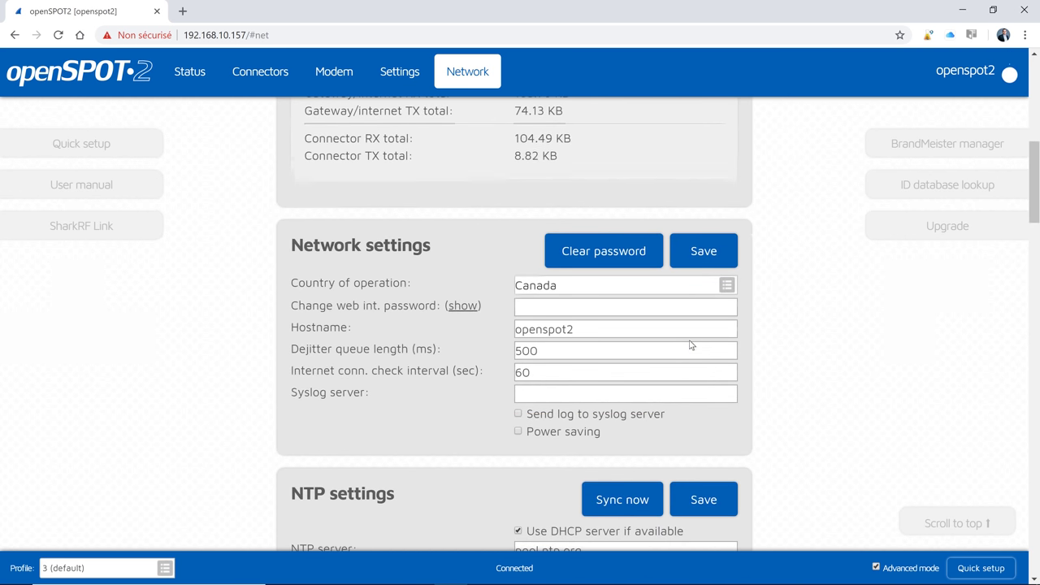
pyautogui.scroll(-8, 691, 346)
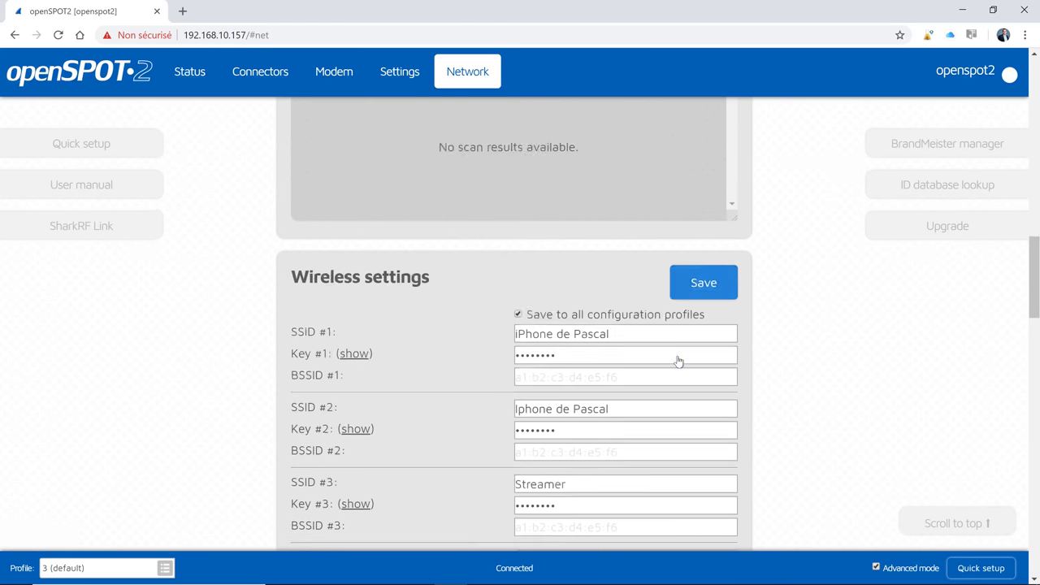
pyautogui.scroll(-10, 675, 363)
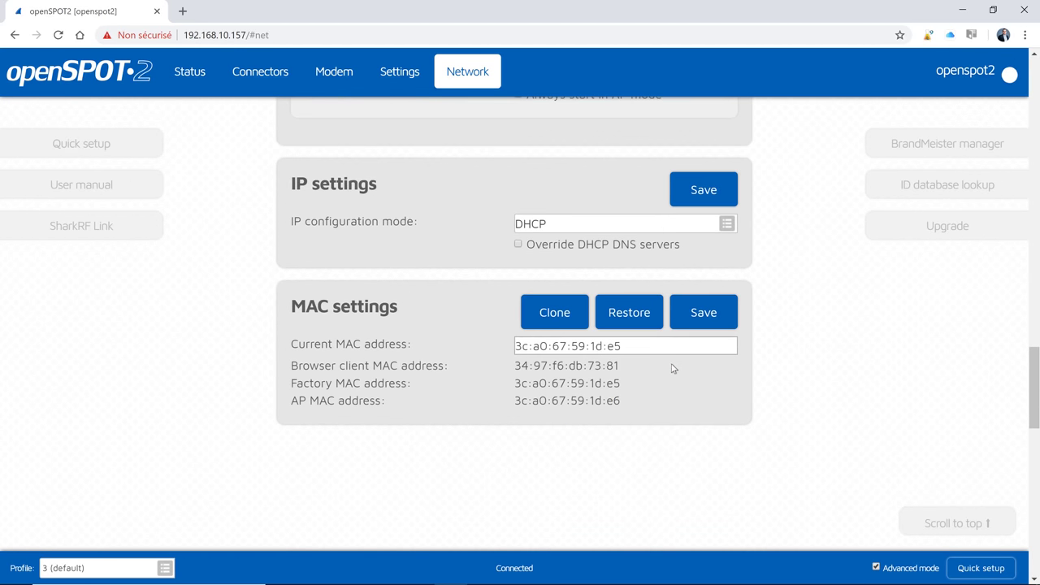
pyautogui.scroll(1, 674, 365)
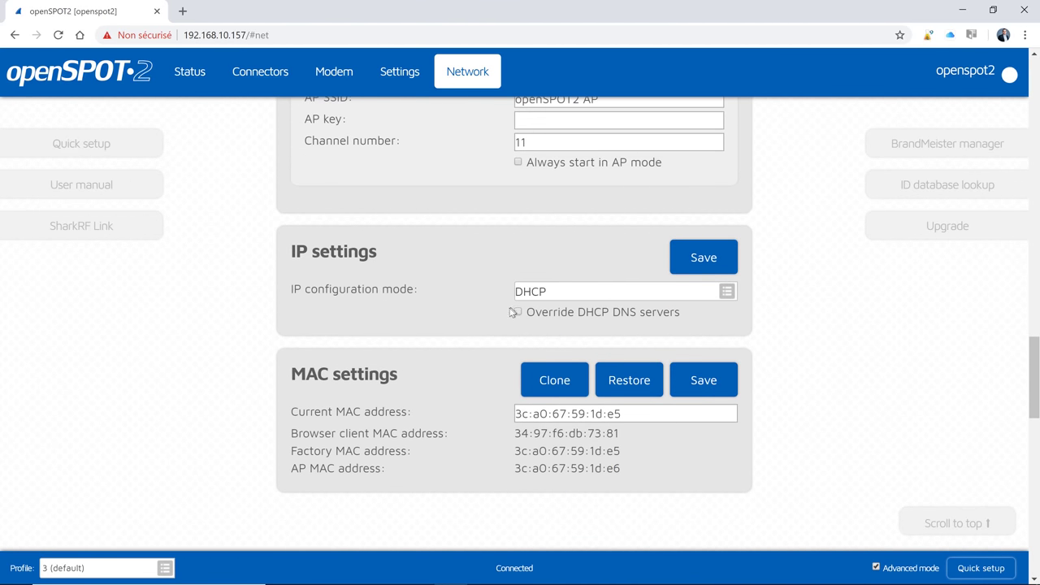
# Toggle Override DHCP DNS servers on and back off, keeping the DHCP-supplied DNS servers.
pyautogui.click(519, 312)
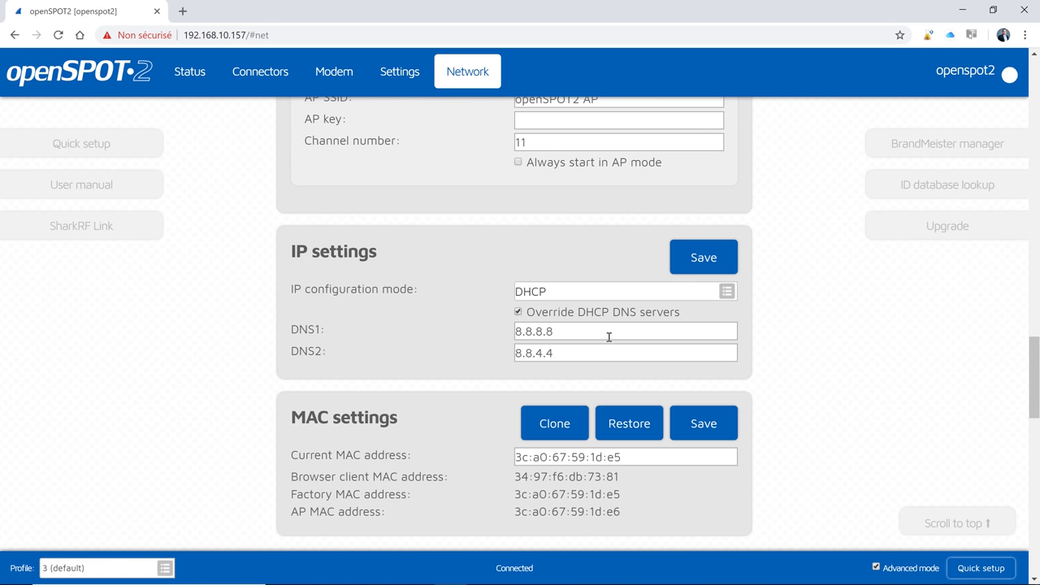
pyautogui.click(519, 313)
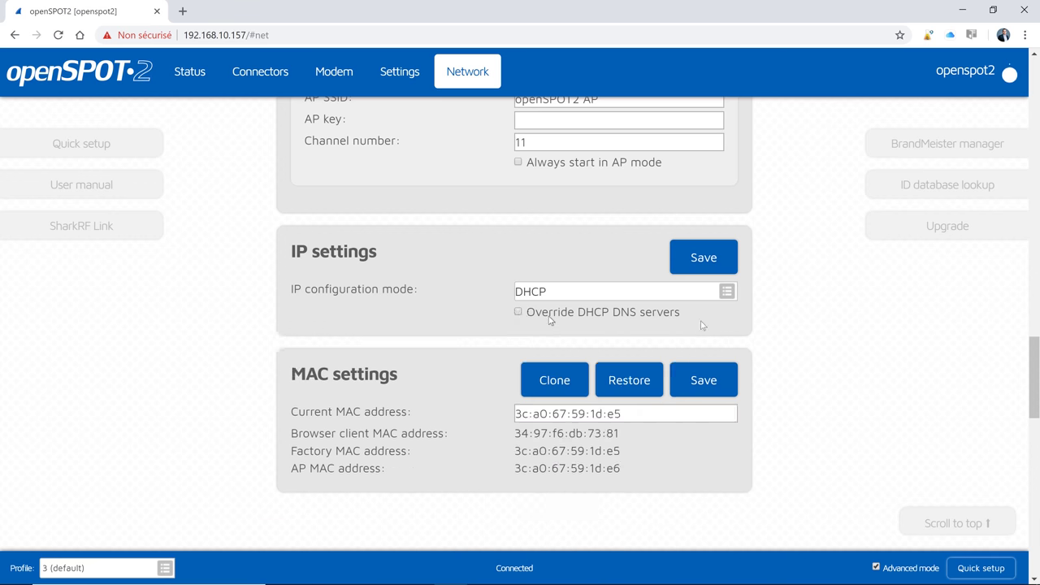
pyautogui.scroll(5, 782, 322)
pyautogui.scroll(15, 790, 319)
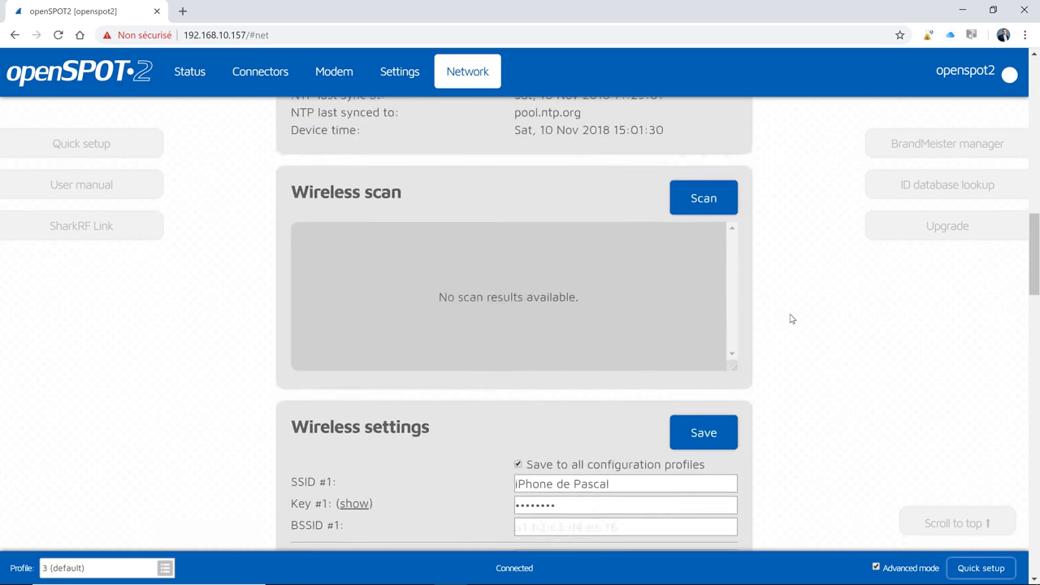
pyautogui.scroll(2, 785, 318)
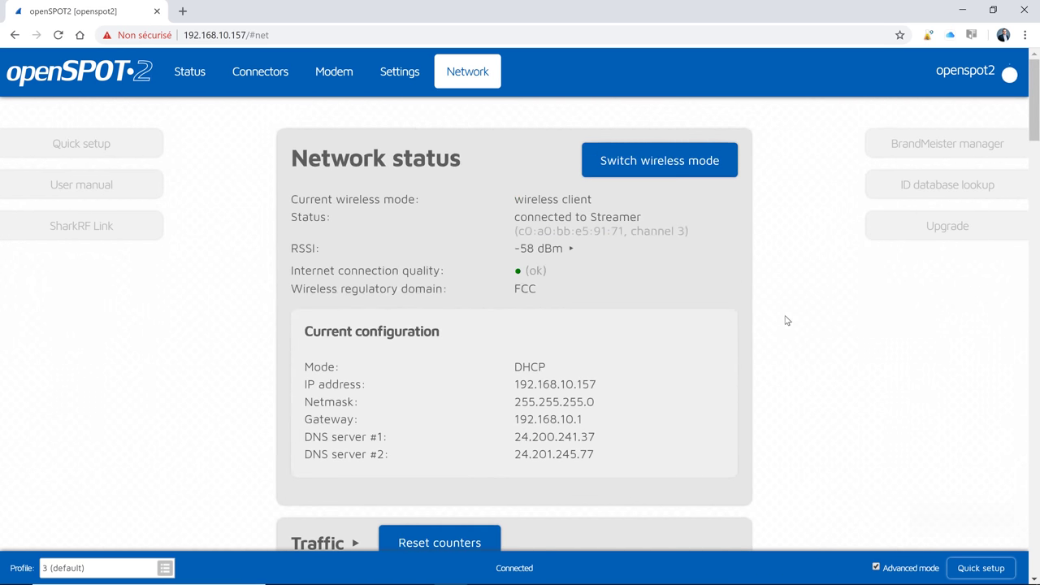
pyautogui.scroll(-4, 780, 315)
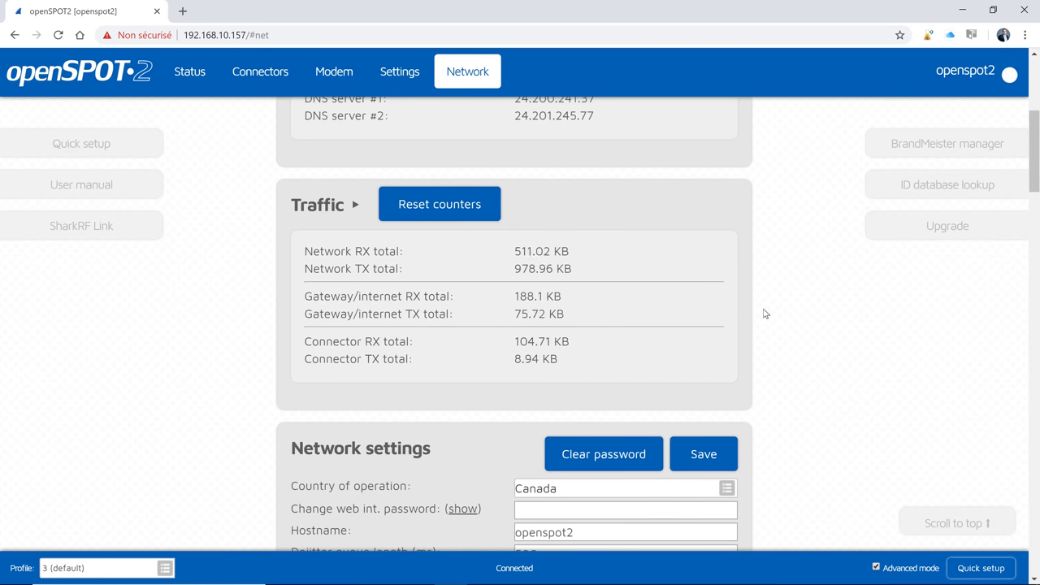
pyautogui.scroll(3, 760, 313)
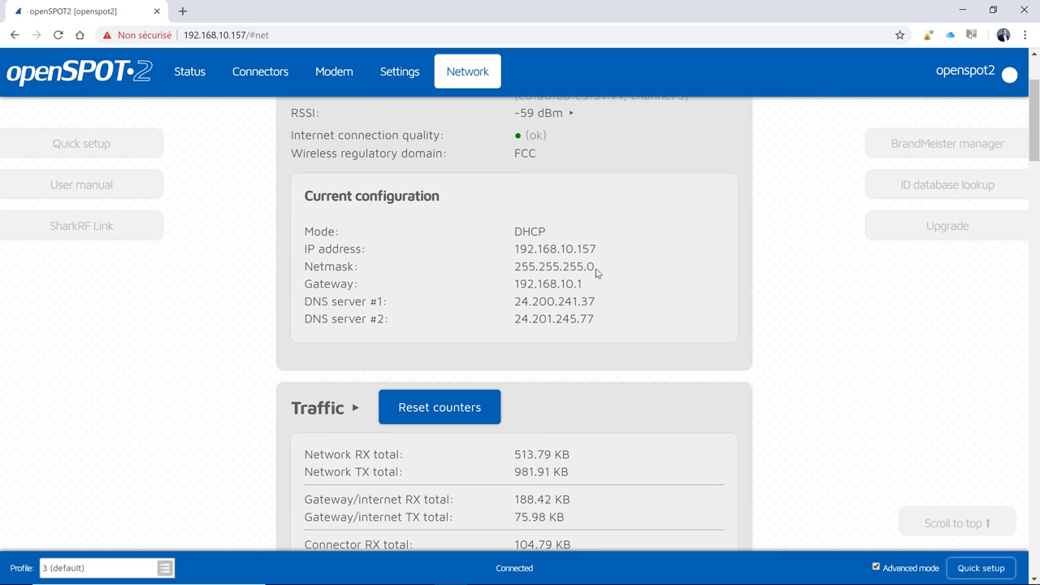
pyautogui.scroll(2, 596, 273)
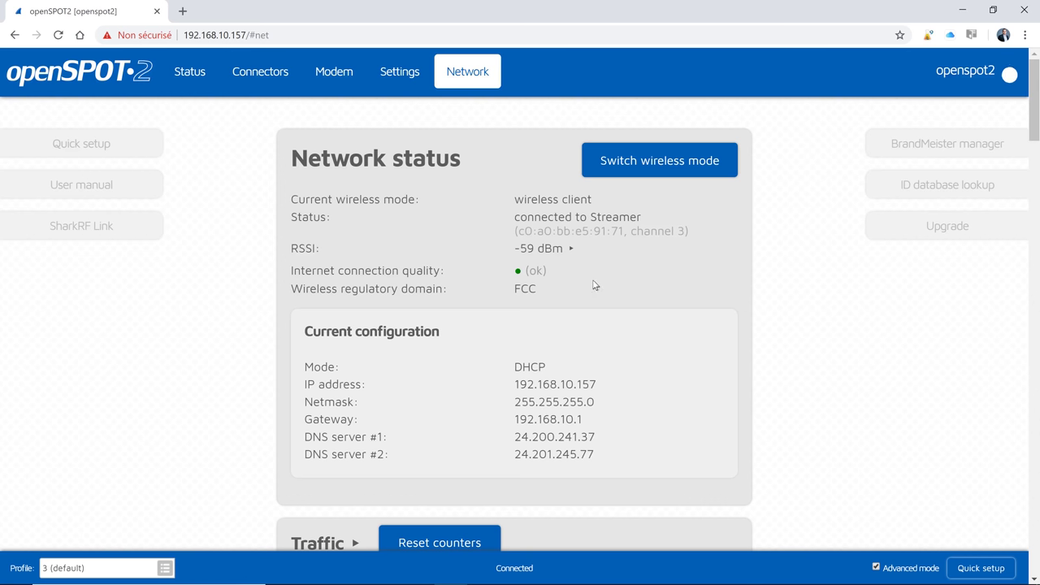
pyautogui.scroll(-7, 594, 297)
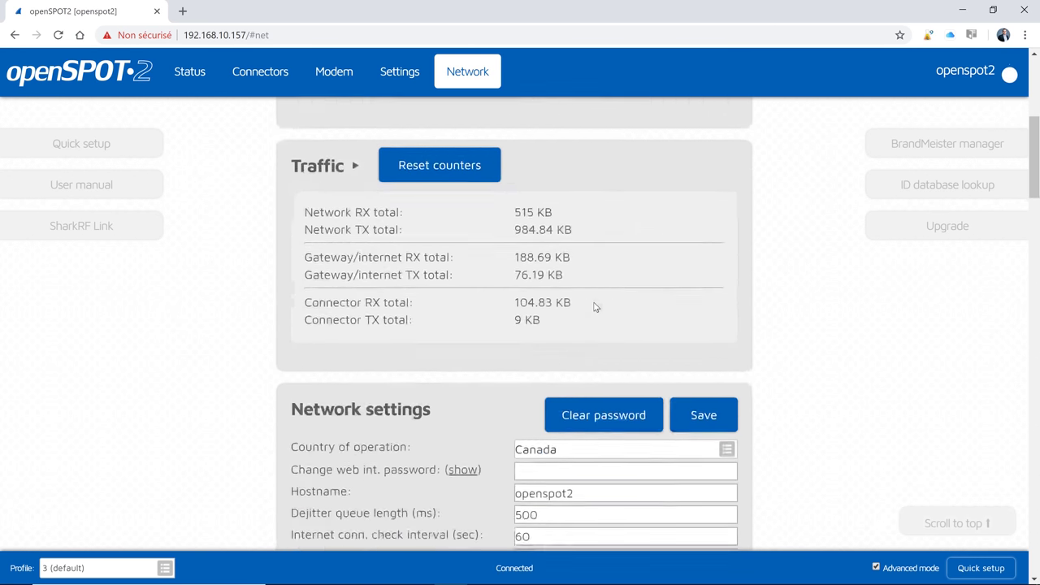
pyautogui.scroll(-3, 593, 301)
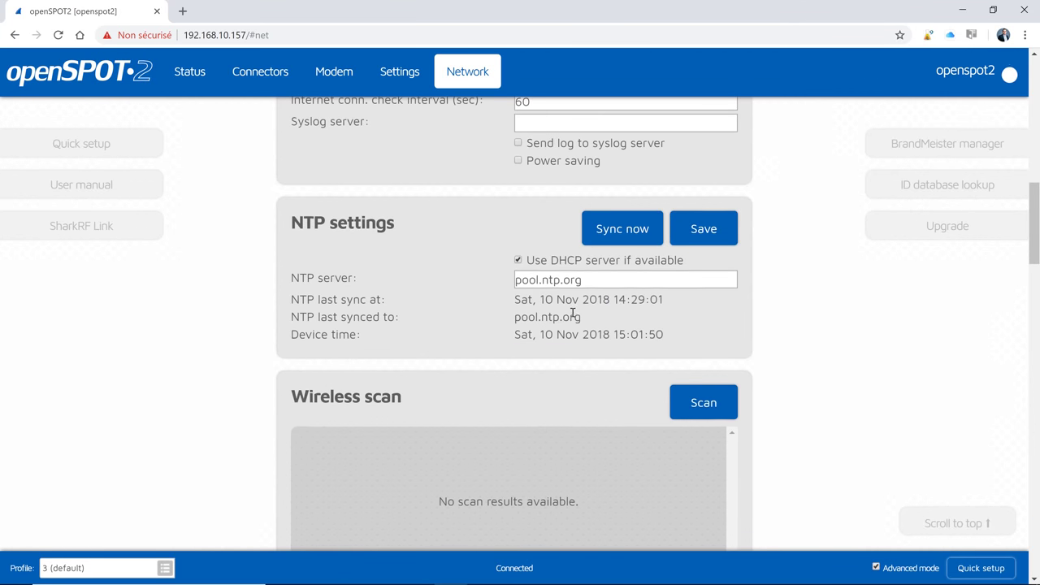
pyautogui.scroll(-3, 573, 314)
pyautogui.scroll(-3, 573, 316)
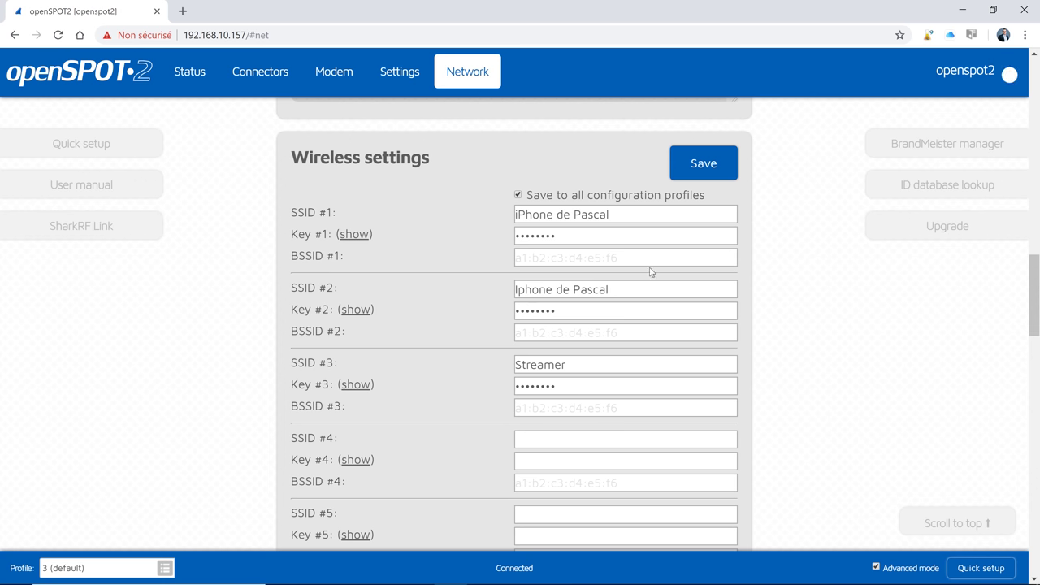
pyautogui.scroll(-3, 612, 281)
pyautogui.scroll(4, 613, 295)
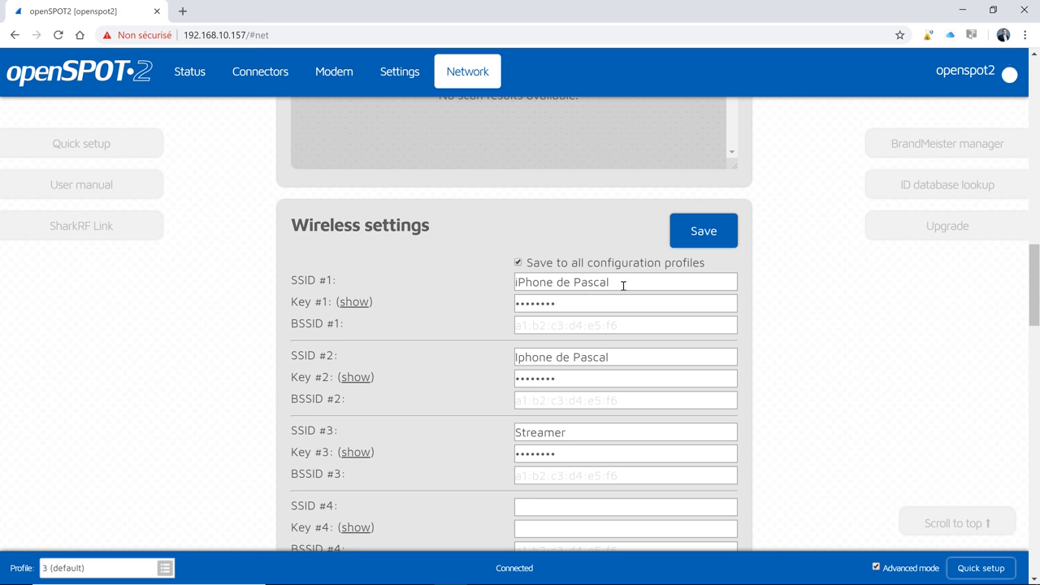
pyautogui.click(613, 278)
pyautogui.scroll(-2, 614, 292)
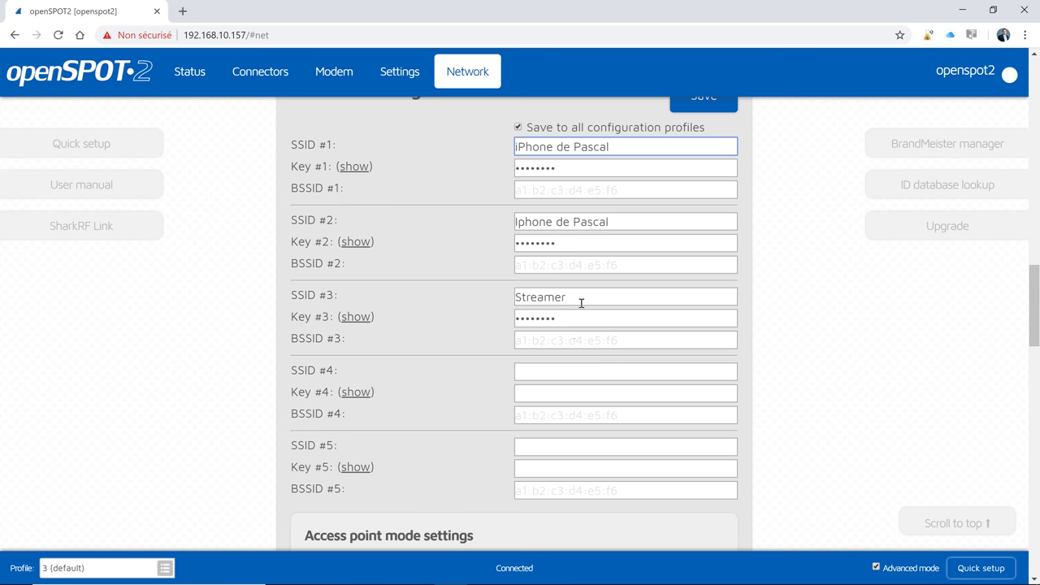
pyautogui.scroll(-7, 575, 307)
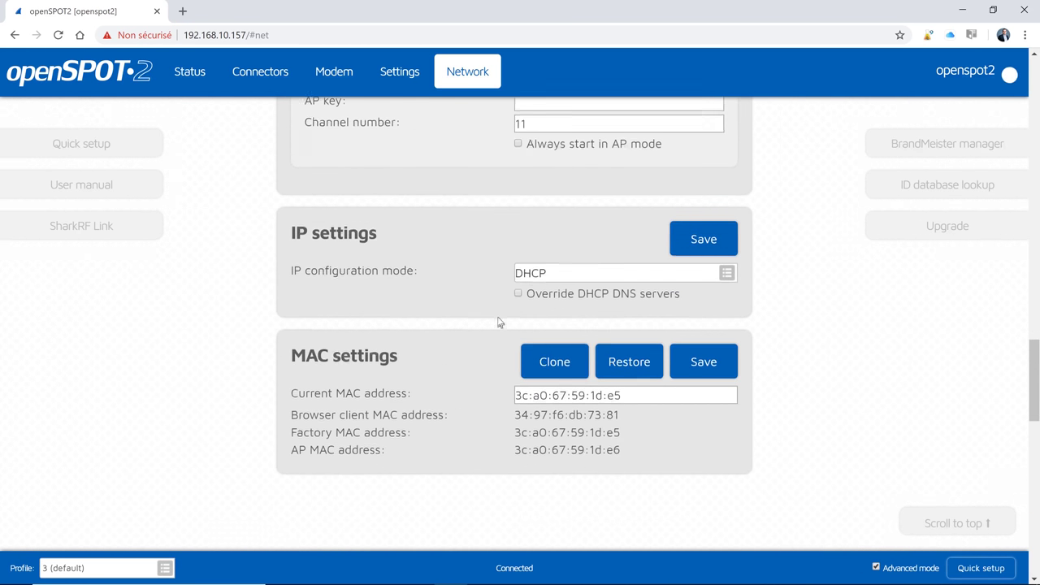
pyautogui.scroll(20, 499, 321)
pyautogui.scroll(4, 539, 270)
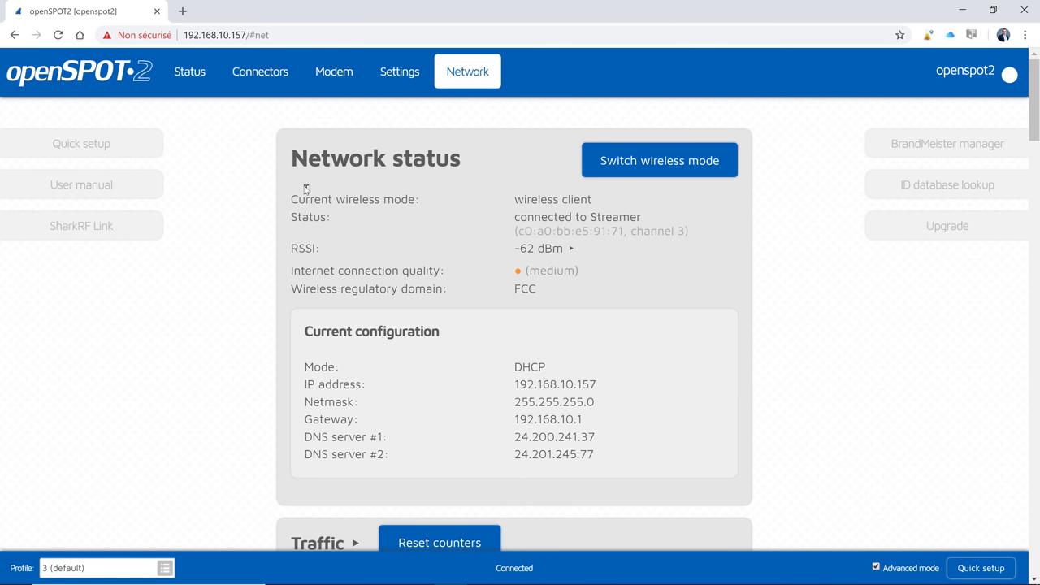
# Switch the active connector to Homebrew/MMDVM.
pyautogui.click(191, 78)
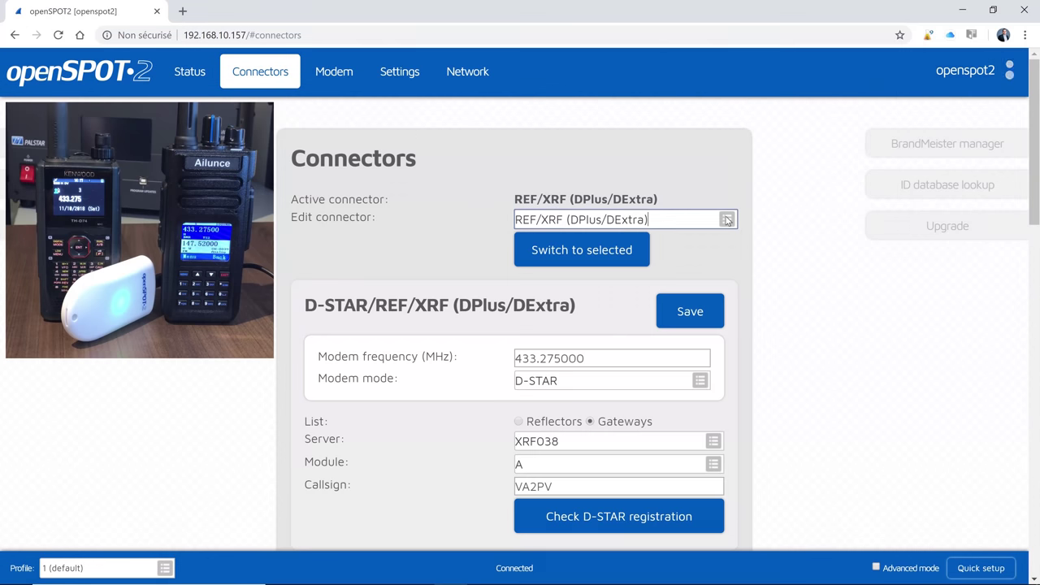
pyautogui.click(727, 219)
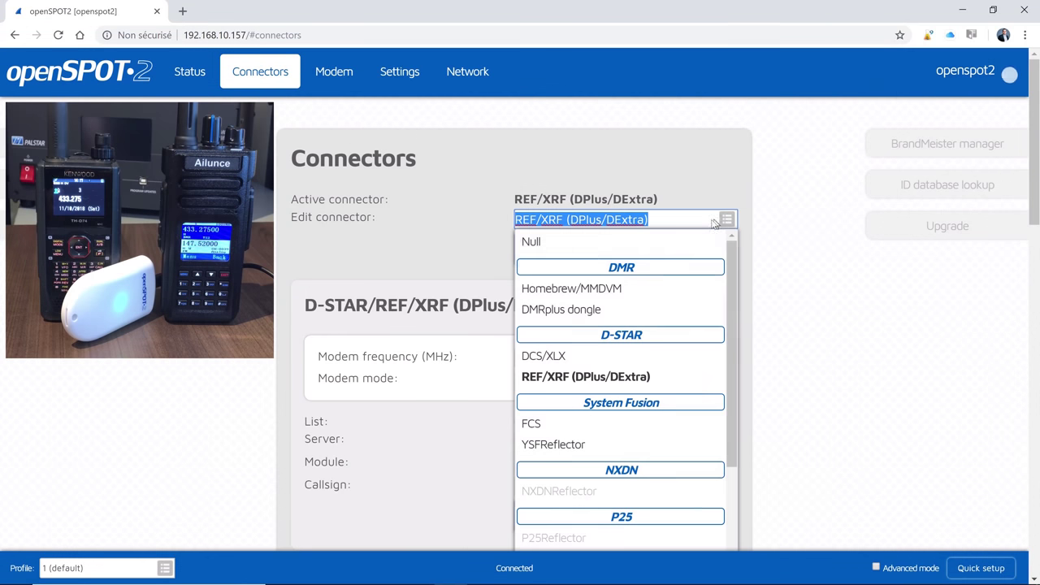
pyautogui.click(620, 289)
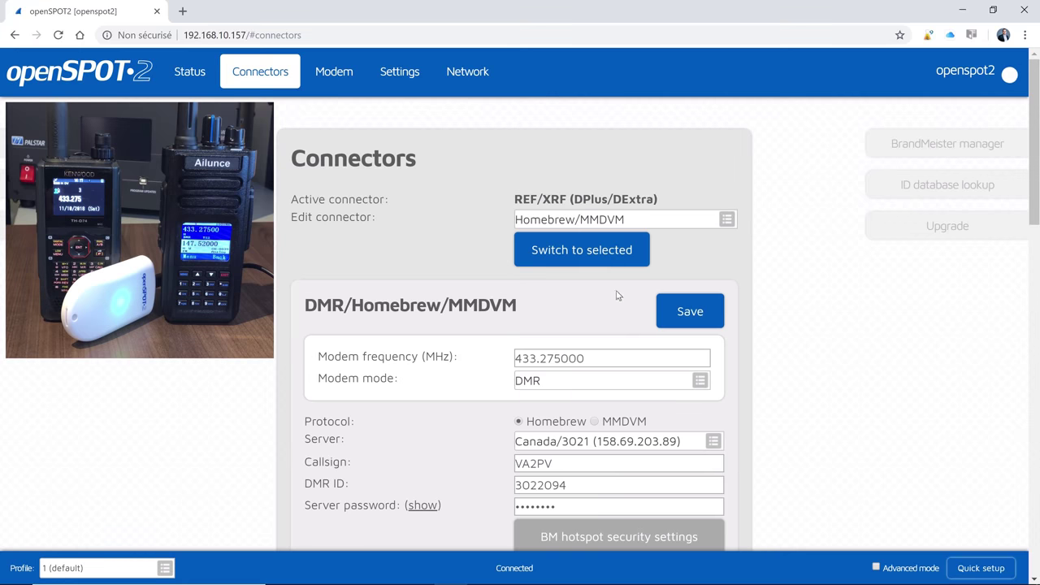
pyautogui.click(610, 253)
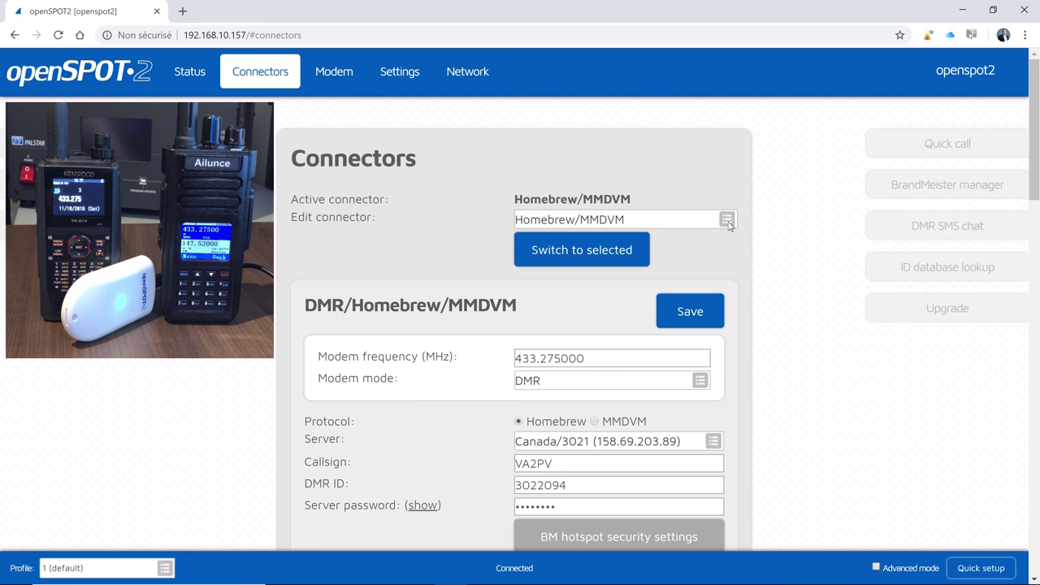
# Switch the active connector back to REF/XRF (DPlus/DExtra).
pyautogui.click(728, 221)
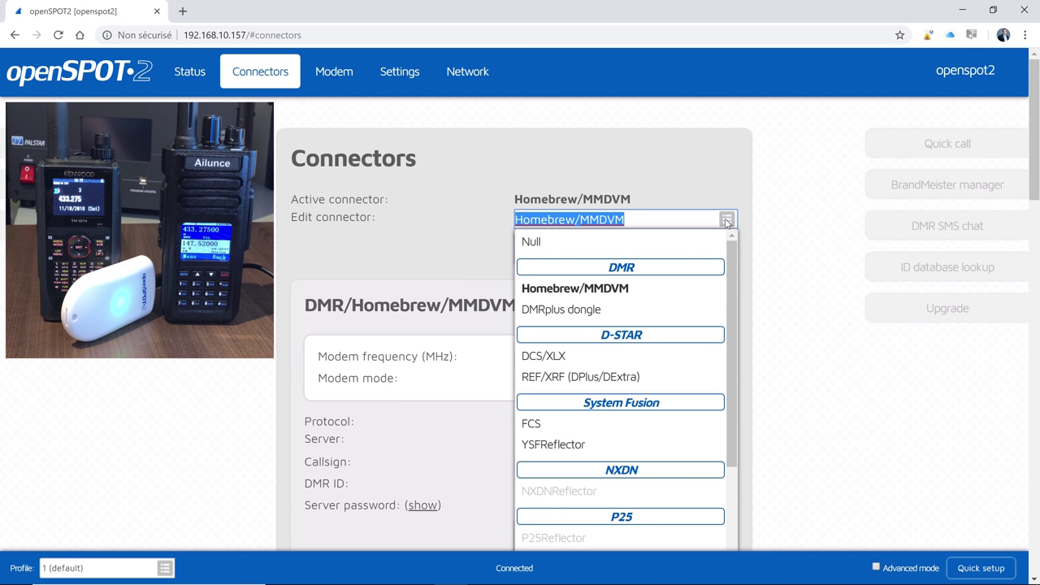
pyautogui.click(621, 378)
pyautogui.click(614, 252)
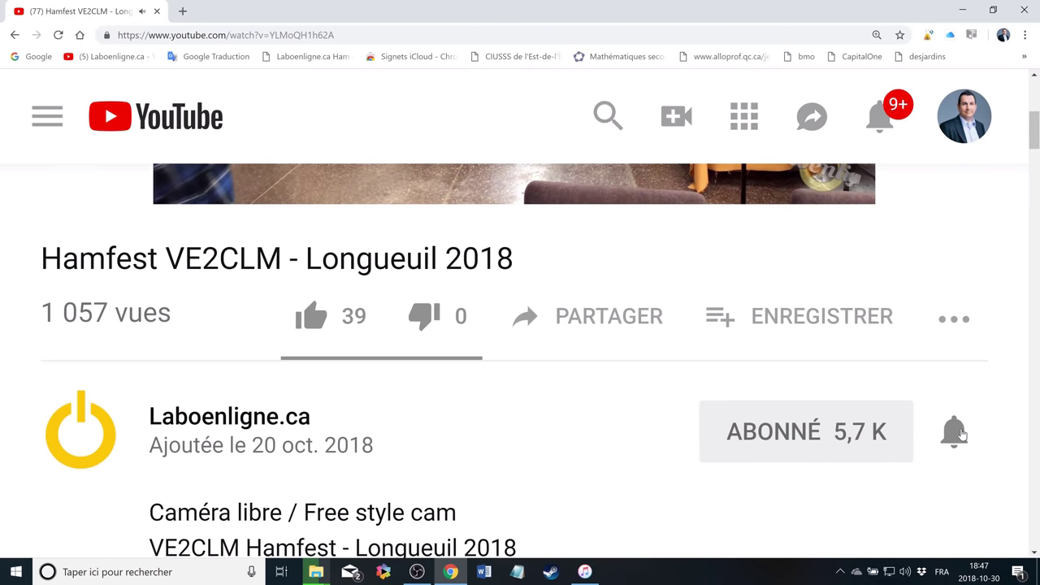
# Set the Laboenligne.ca channel's bell to receive all notifications.
pyautogui.click(956, 433)
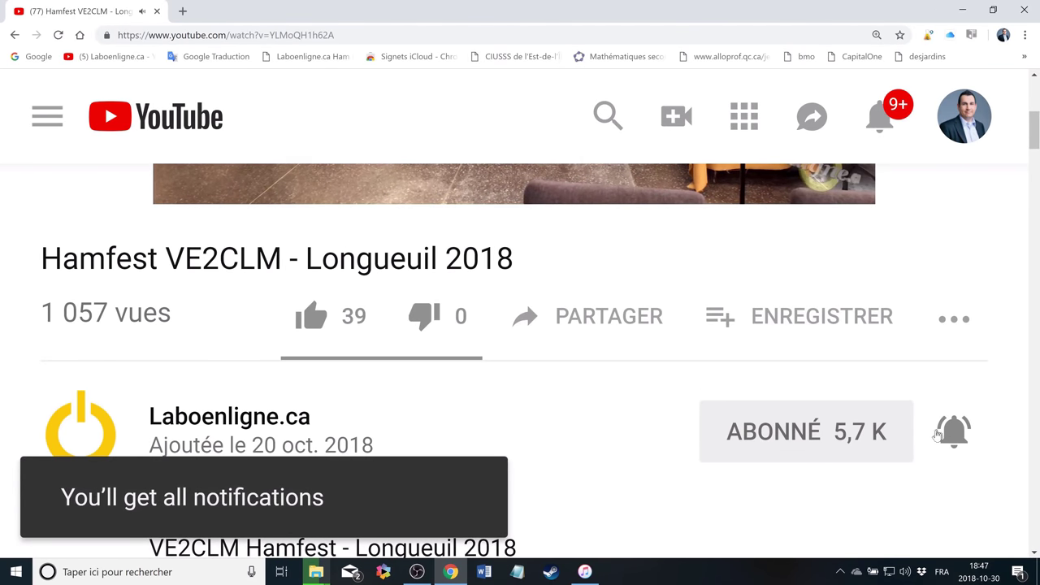